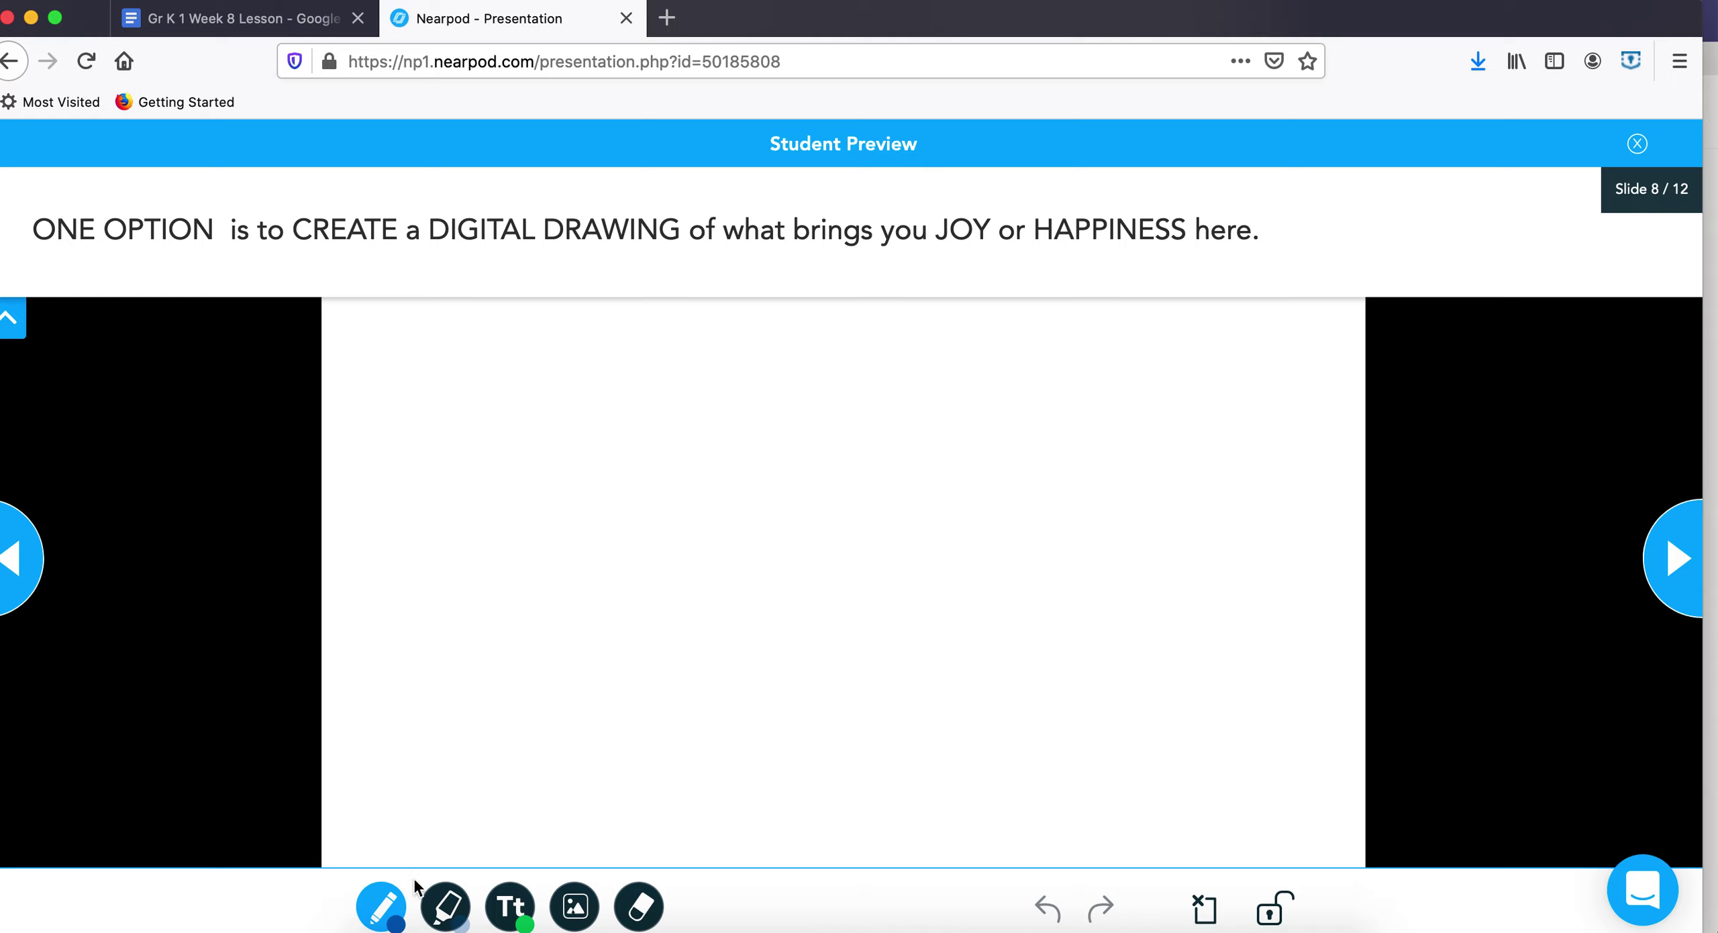
- Set the pencil to black at a thin size and draw a freehand circle at the slide centre
left_click(396, 905)
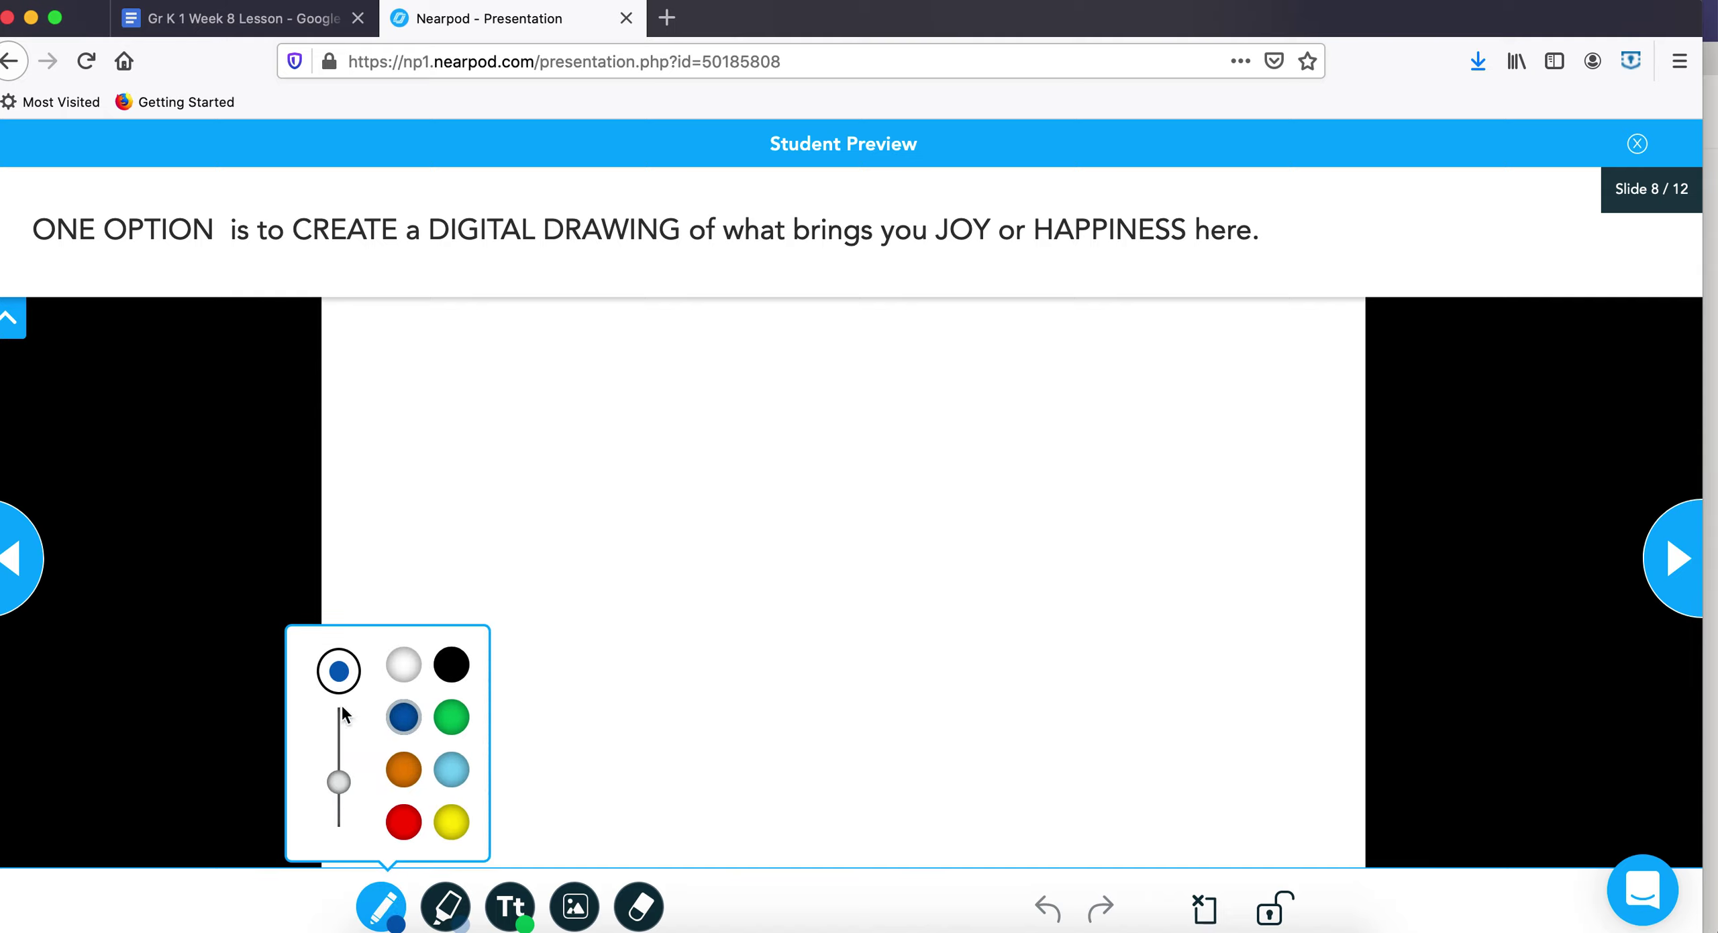
left_click_drag(337, 778, 333, 784)
left_click(450, 664)
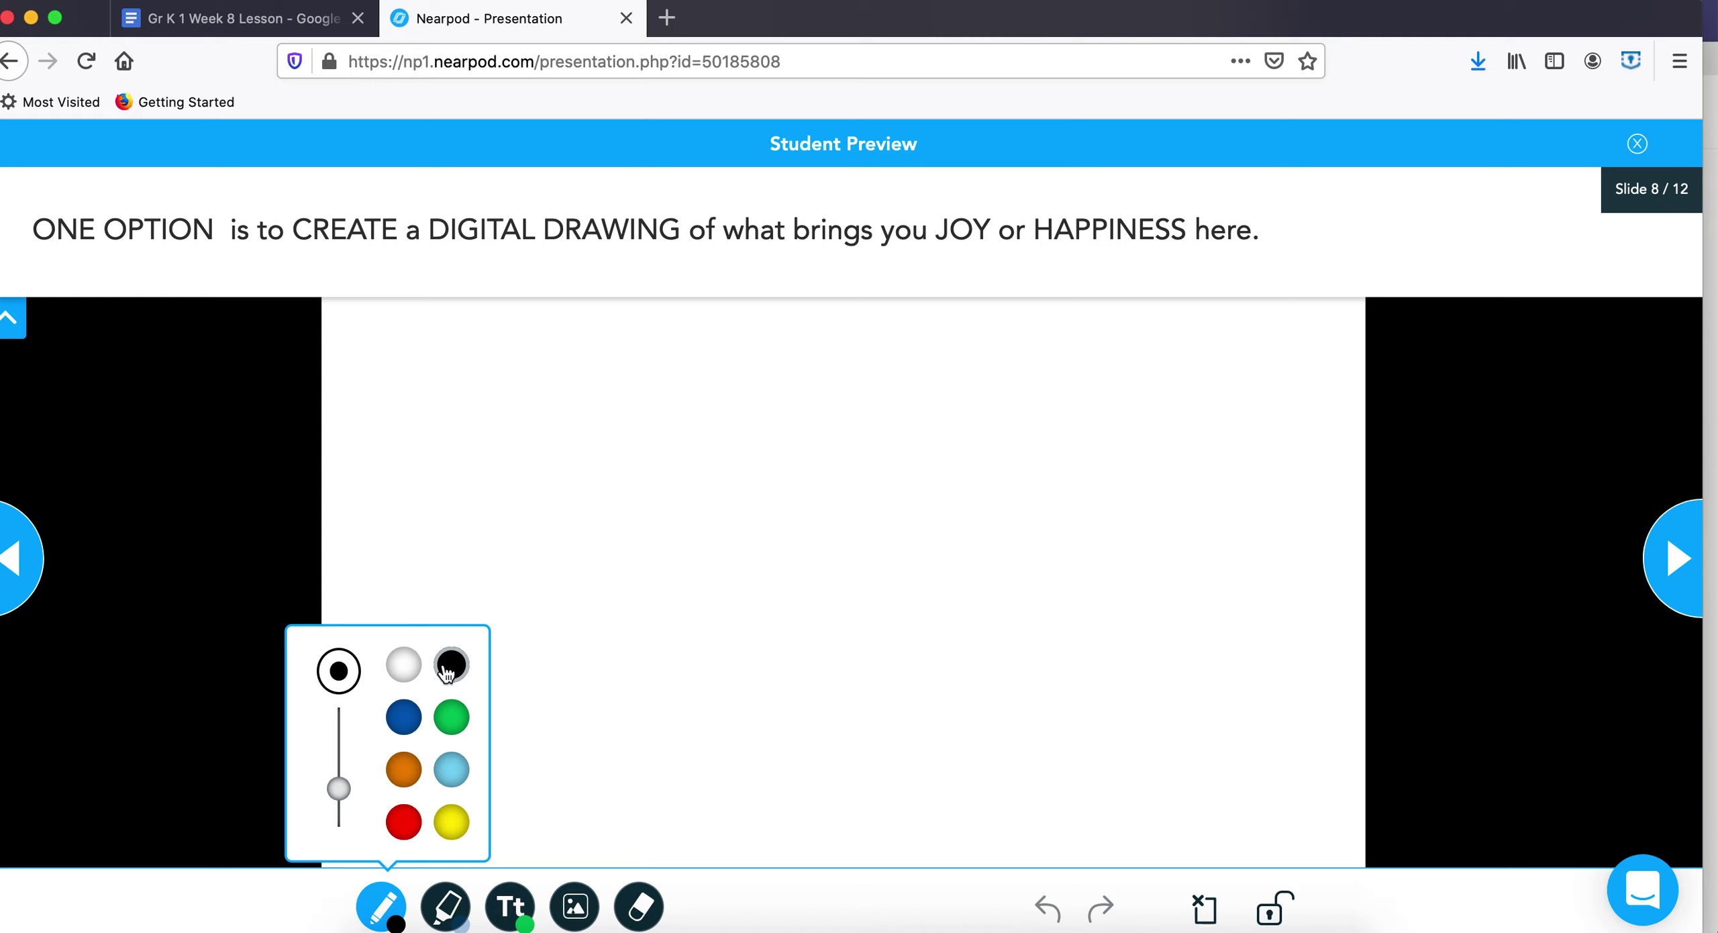
left_click_drag(338, 789, 331, 818)
mouse_move(652, 609)
left_mouse_down()
mouse_move(612, 579)
mouse_move(614, 514)
left_mouse_up()
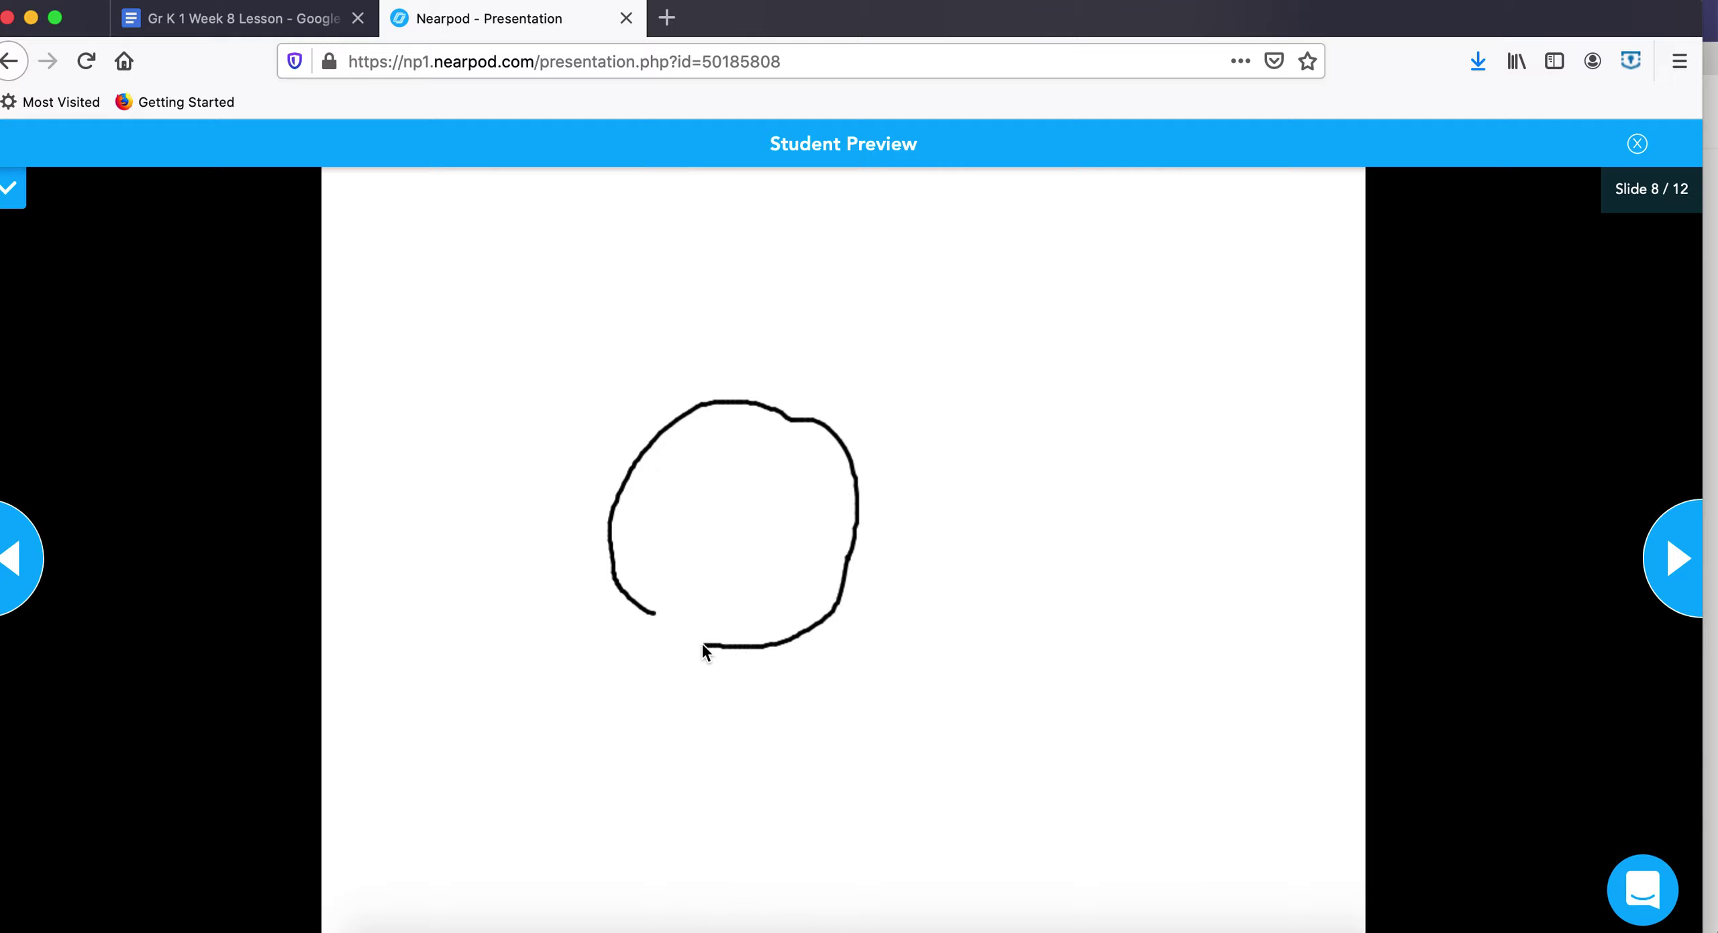
left_click_drag(702, 646, 639, 610)
- Rub out the black circle with the eraser so the canvas is blank
left_click(651, 906)
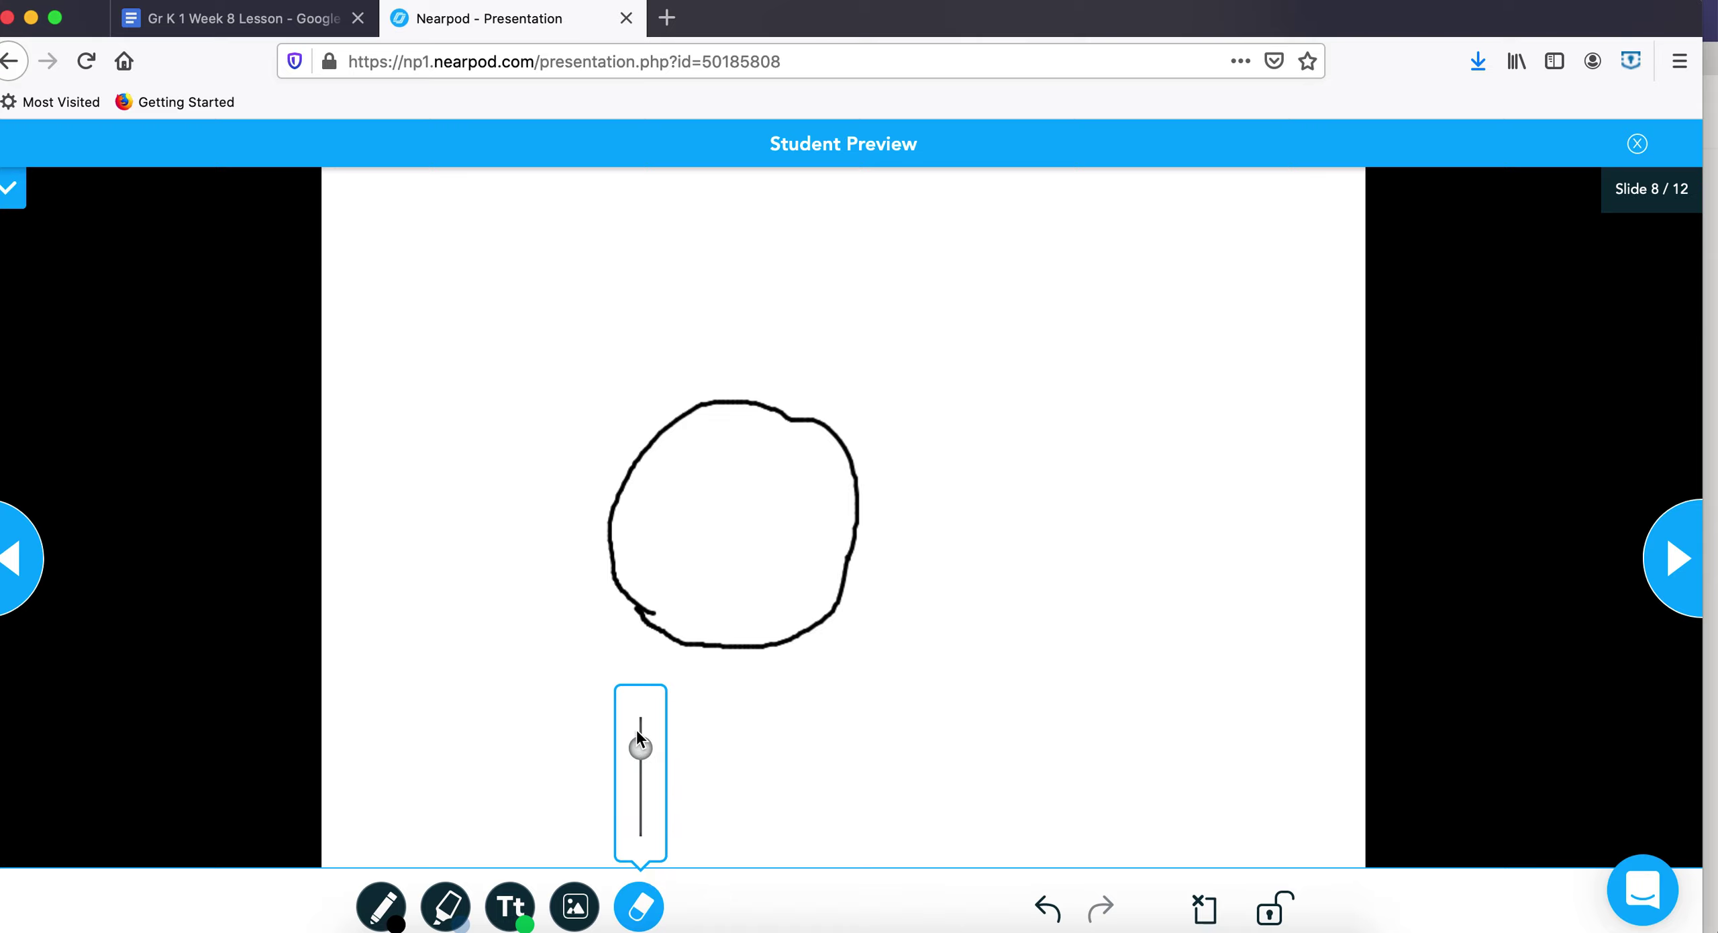
mouse_move(634, 589)
left_mouse_down()
mouse_move(599, 465)
mouse_move(790, 424)
left_mouse_up()
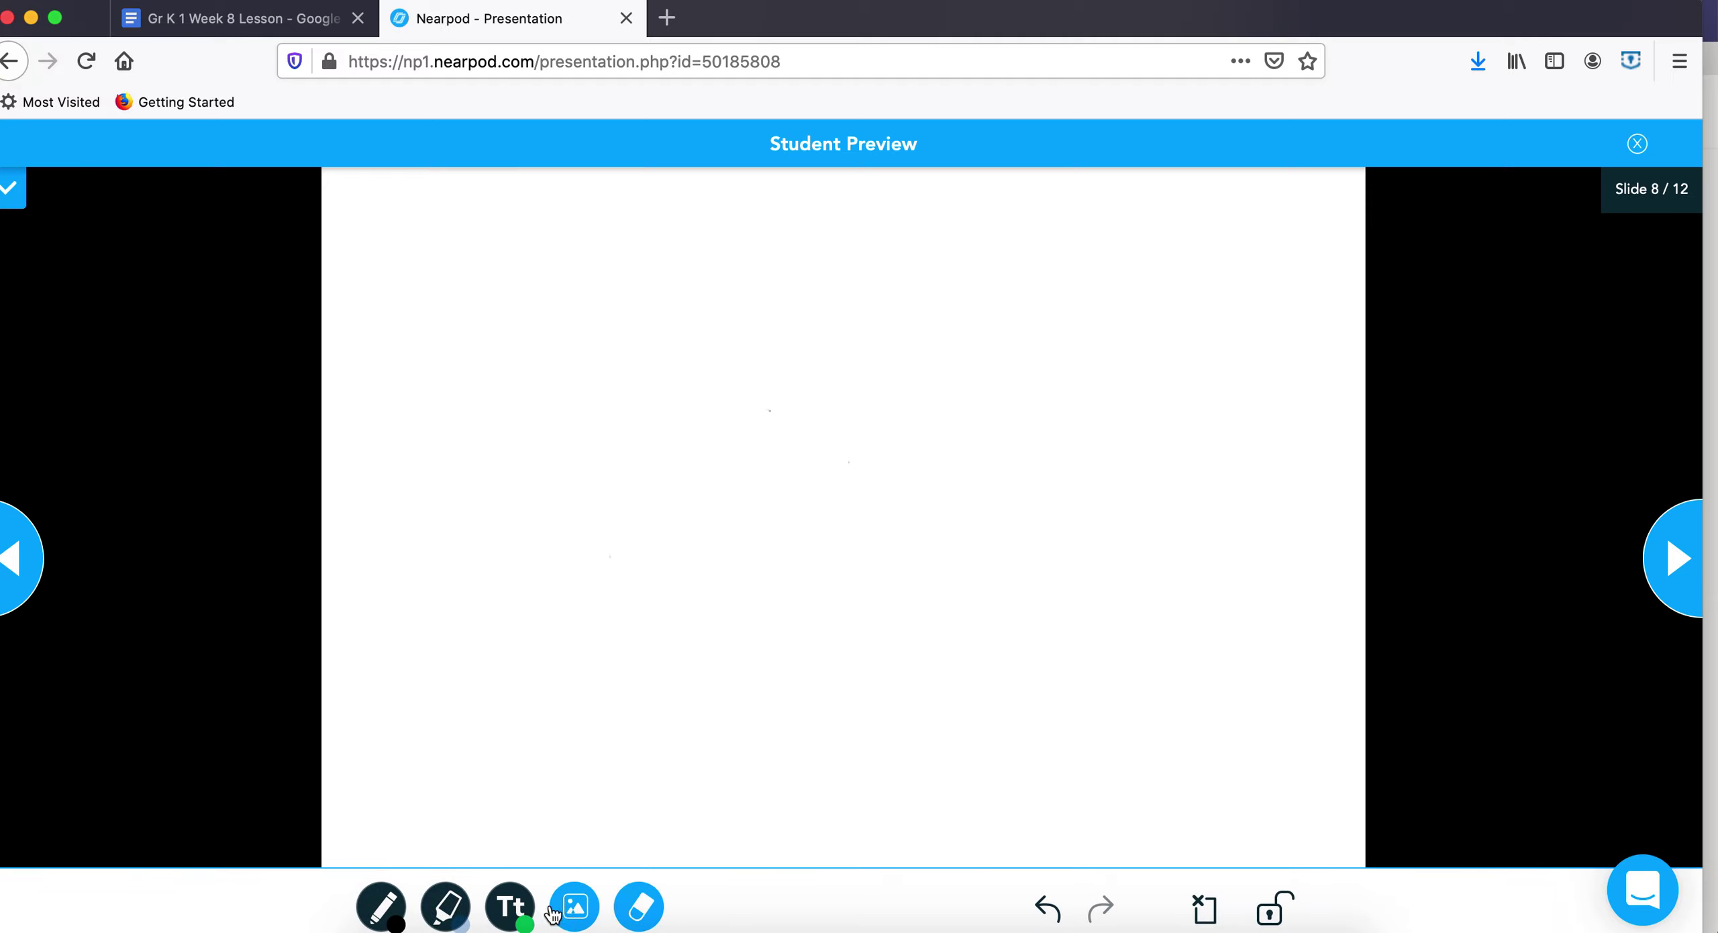
- Switch the pencil to orange at a thicker size and trace a bold central circle
left_click(393, 910)
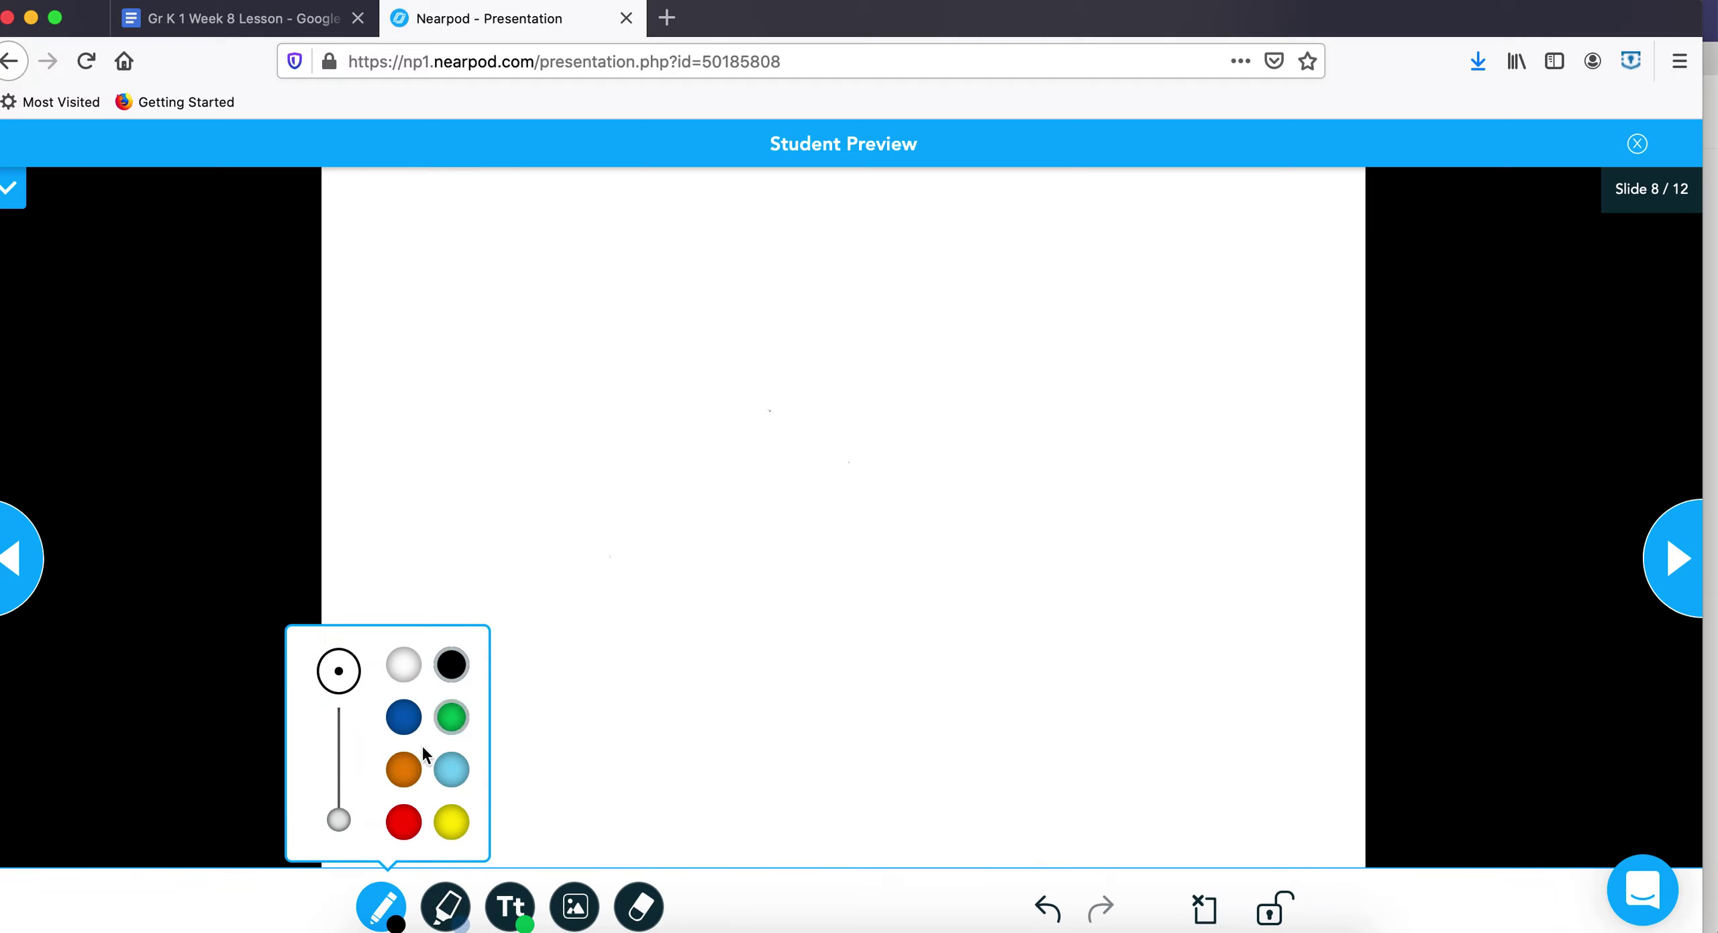
left_click(402, 772)
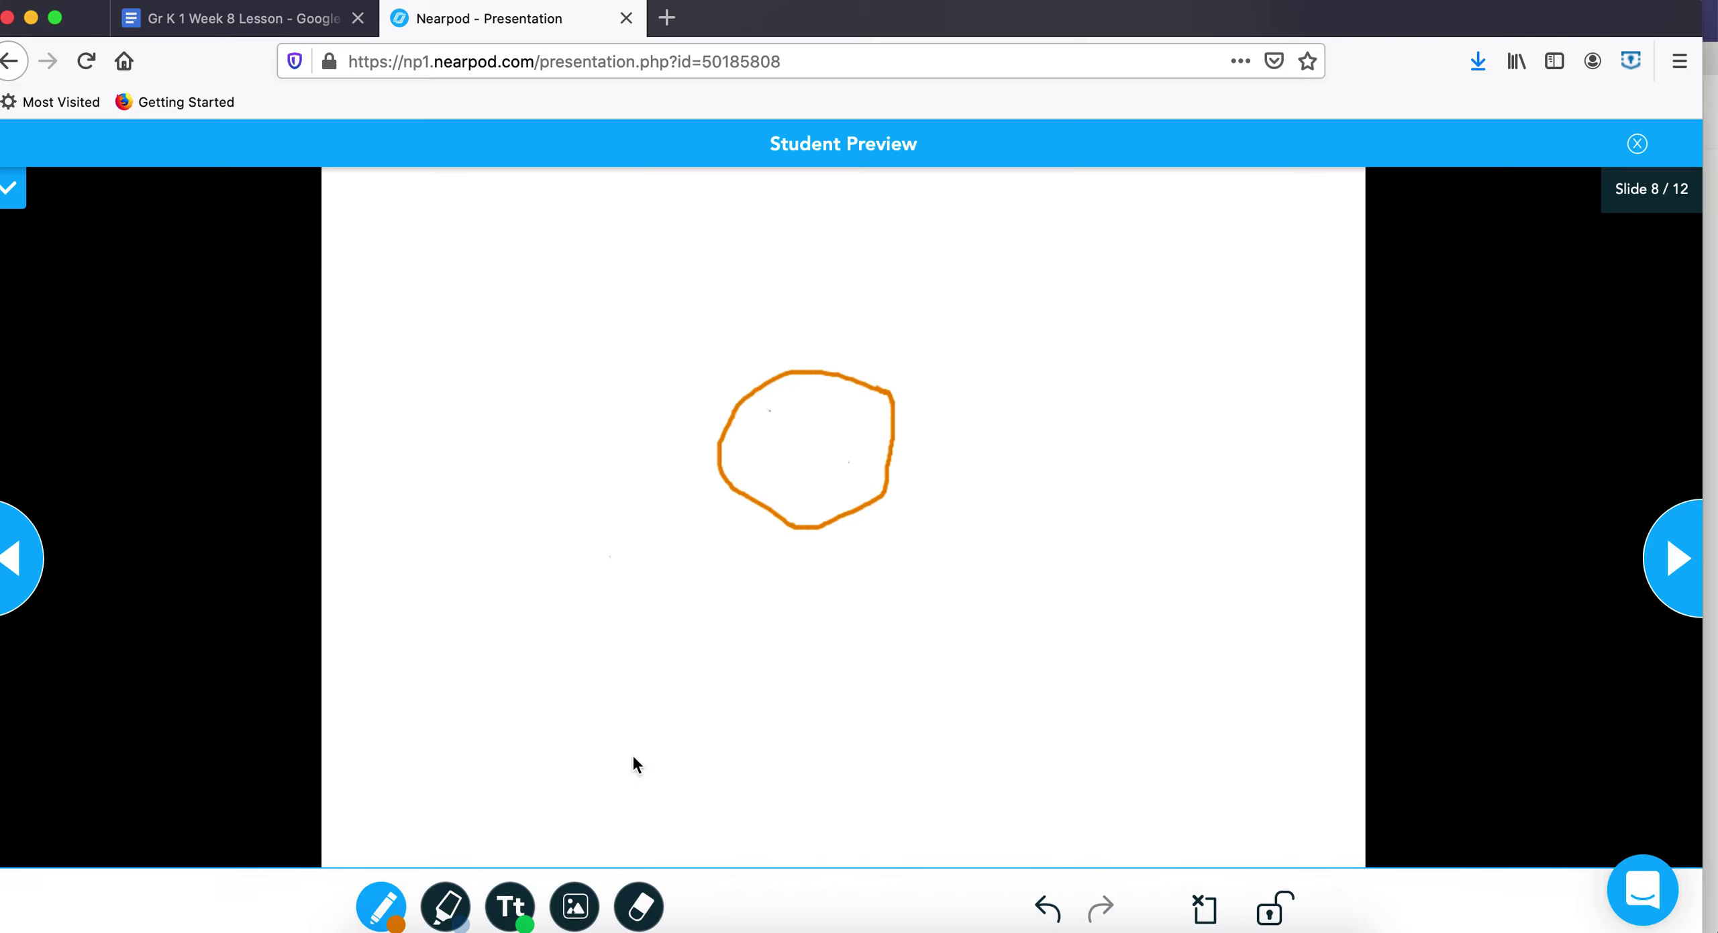
left_click(394, 910)
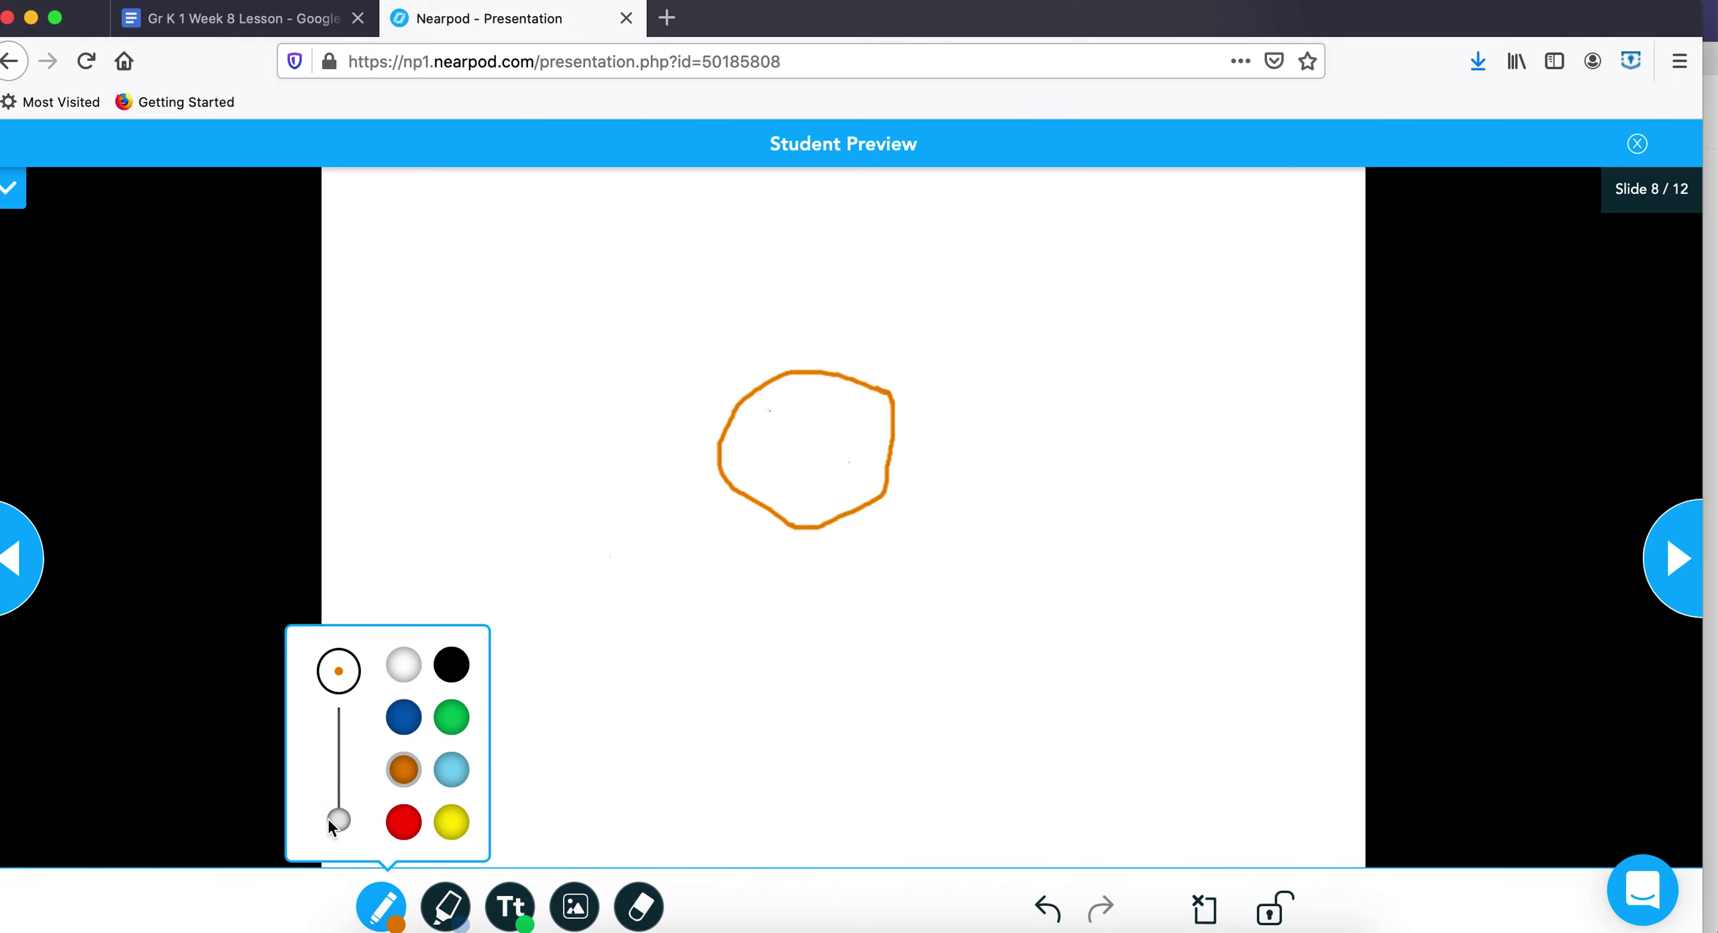
left_click_drag(339, 820, 339, 775)
mouse_move(824, 367)
left_mouse_down()
mouse_move(746, 403)
mouse_move(725, 458)
mouse_move(751, 494)
left_mouse_up()
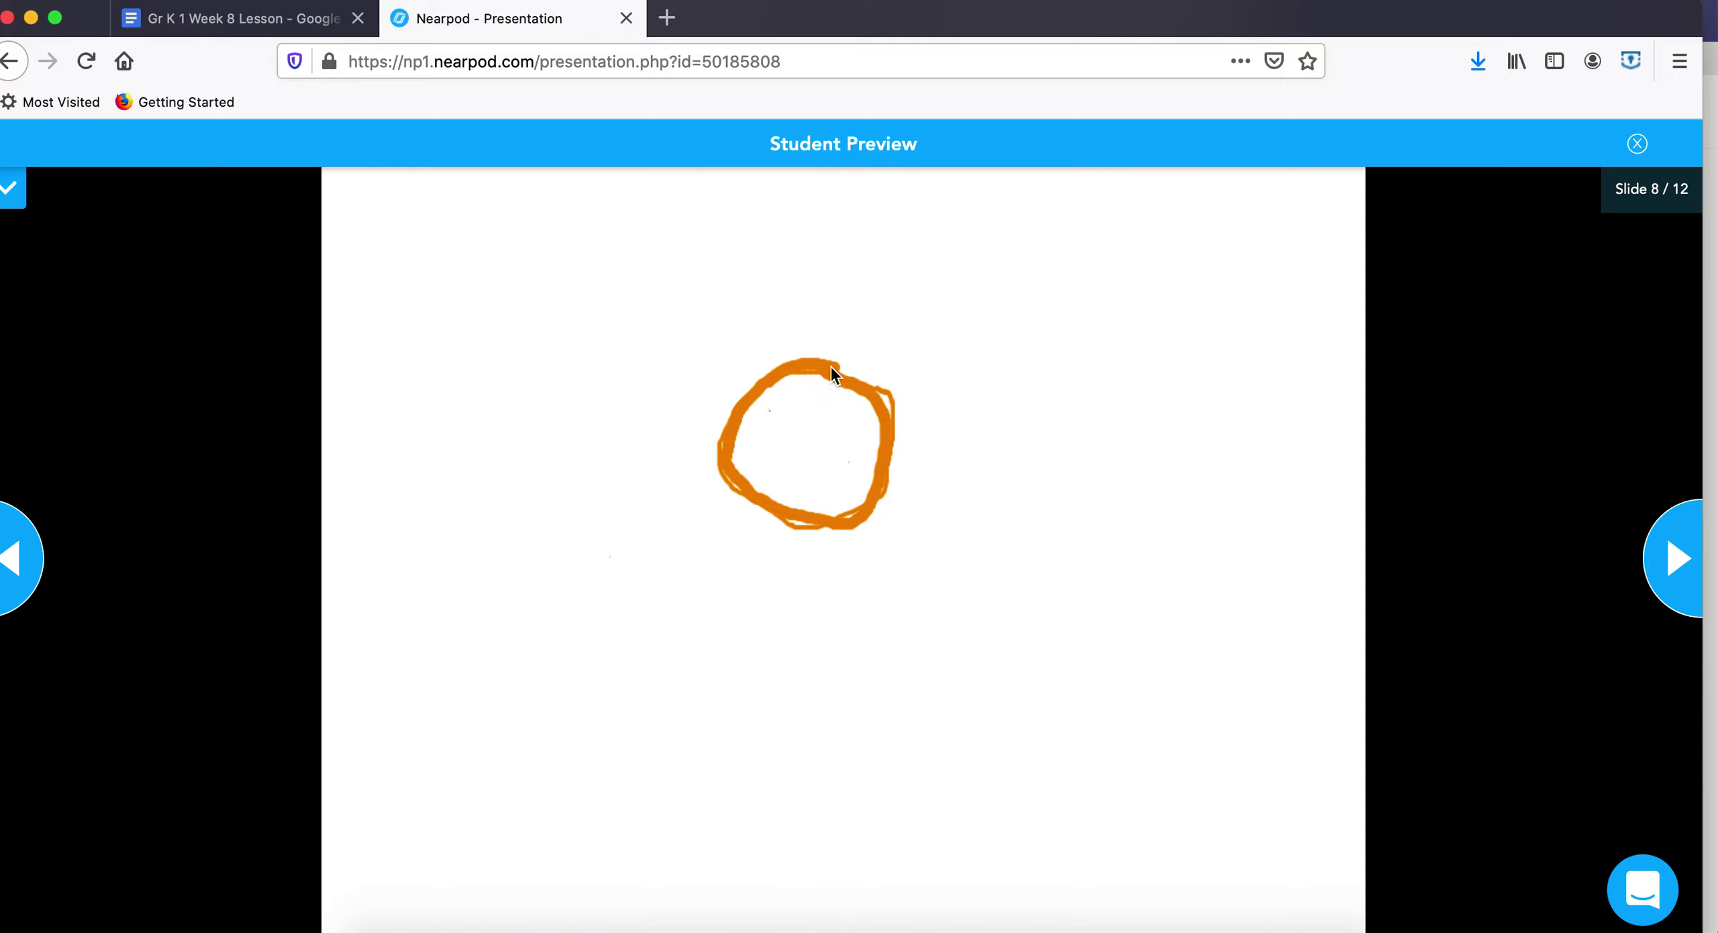
left_click_drag(886, 424, 878, 401)
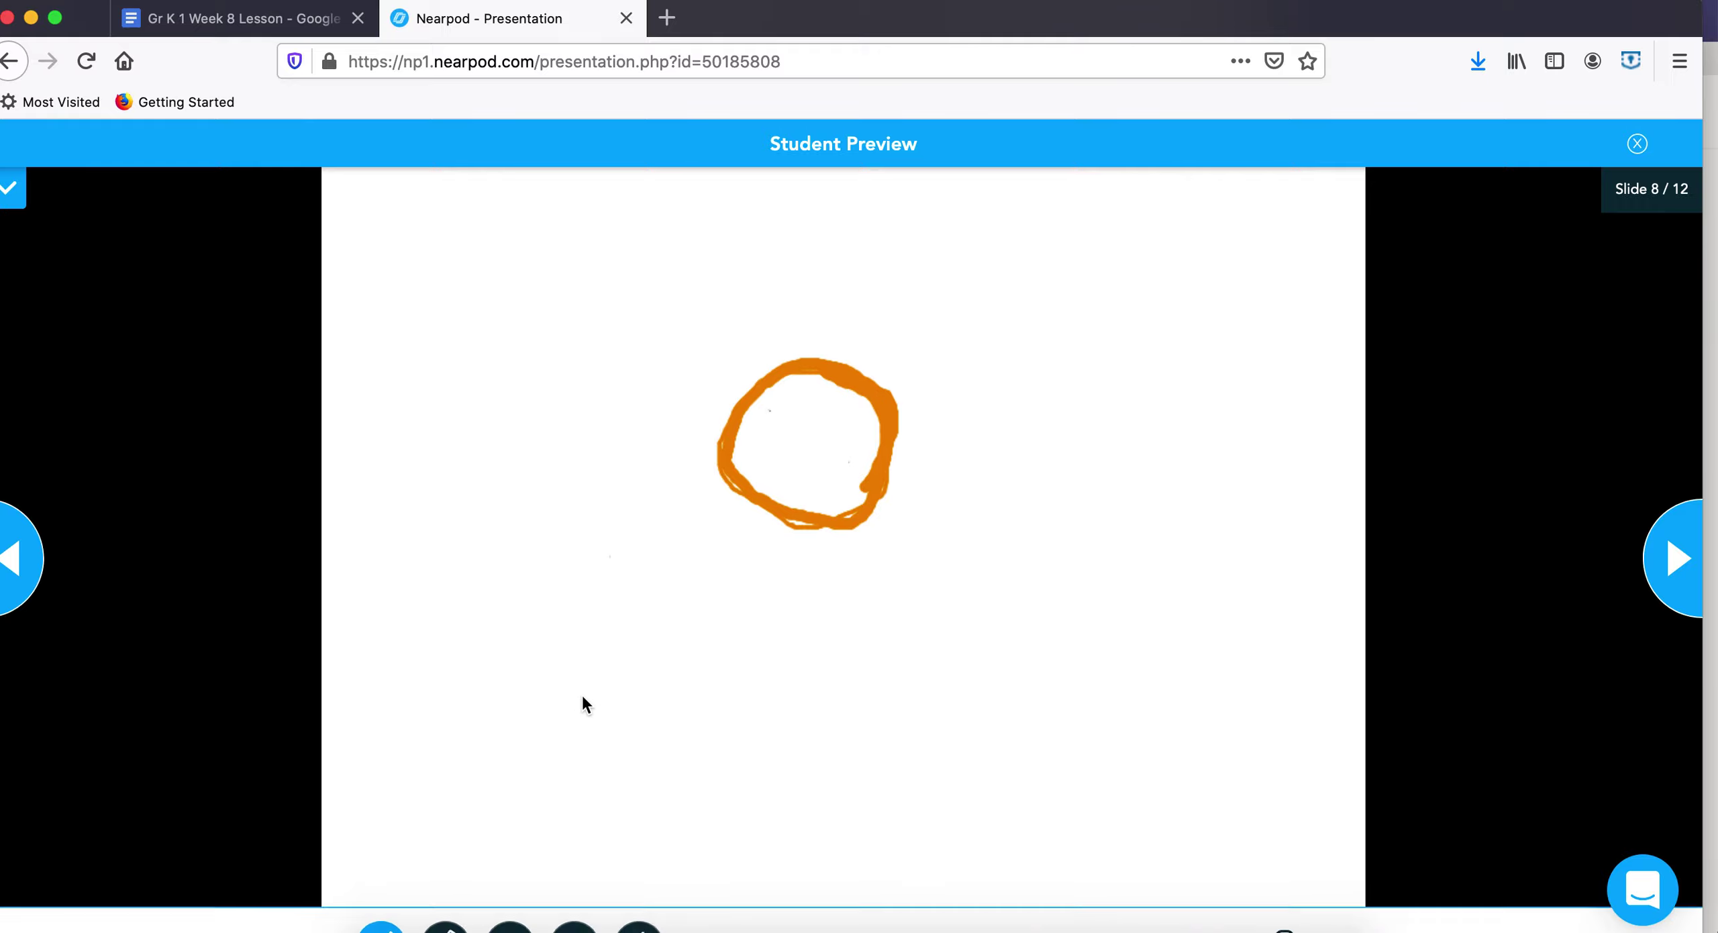
- Shade the inside of the orange circle with a wide yellow highlighter
left_click(458, 918)
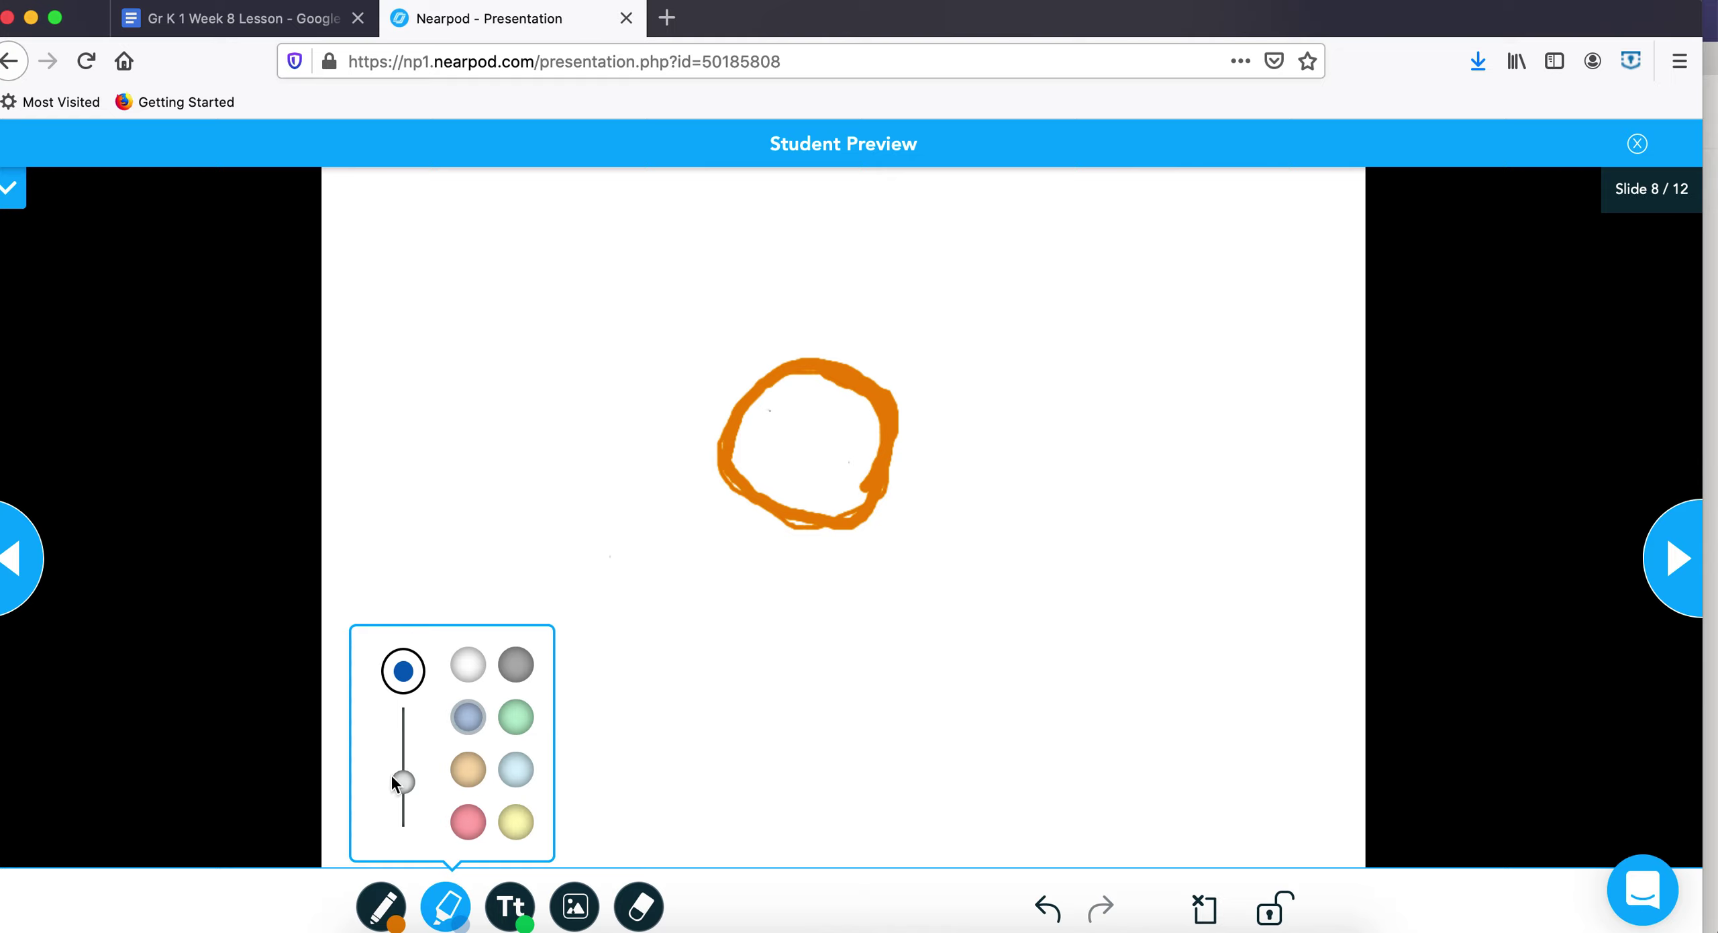
mouse_move(397, 777)
left_mouse_down()
mouse_move(400, 745)
mouse_move(403, 776)
left_mouse_up()
left_click(513, 830)
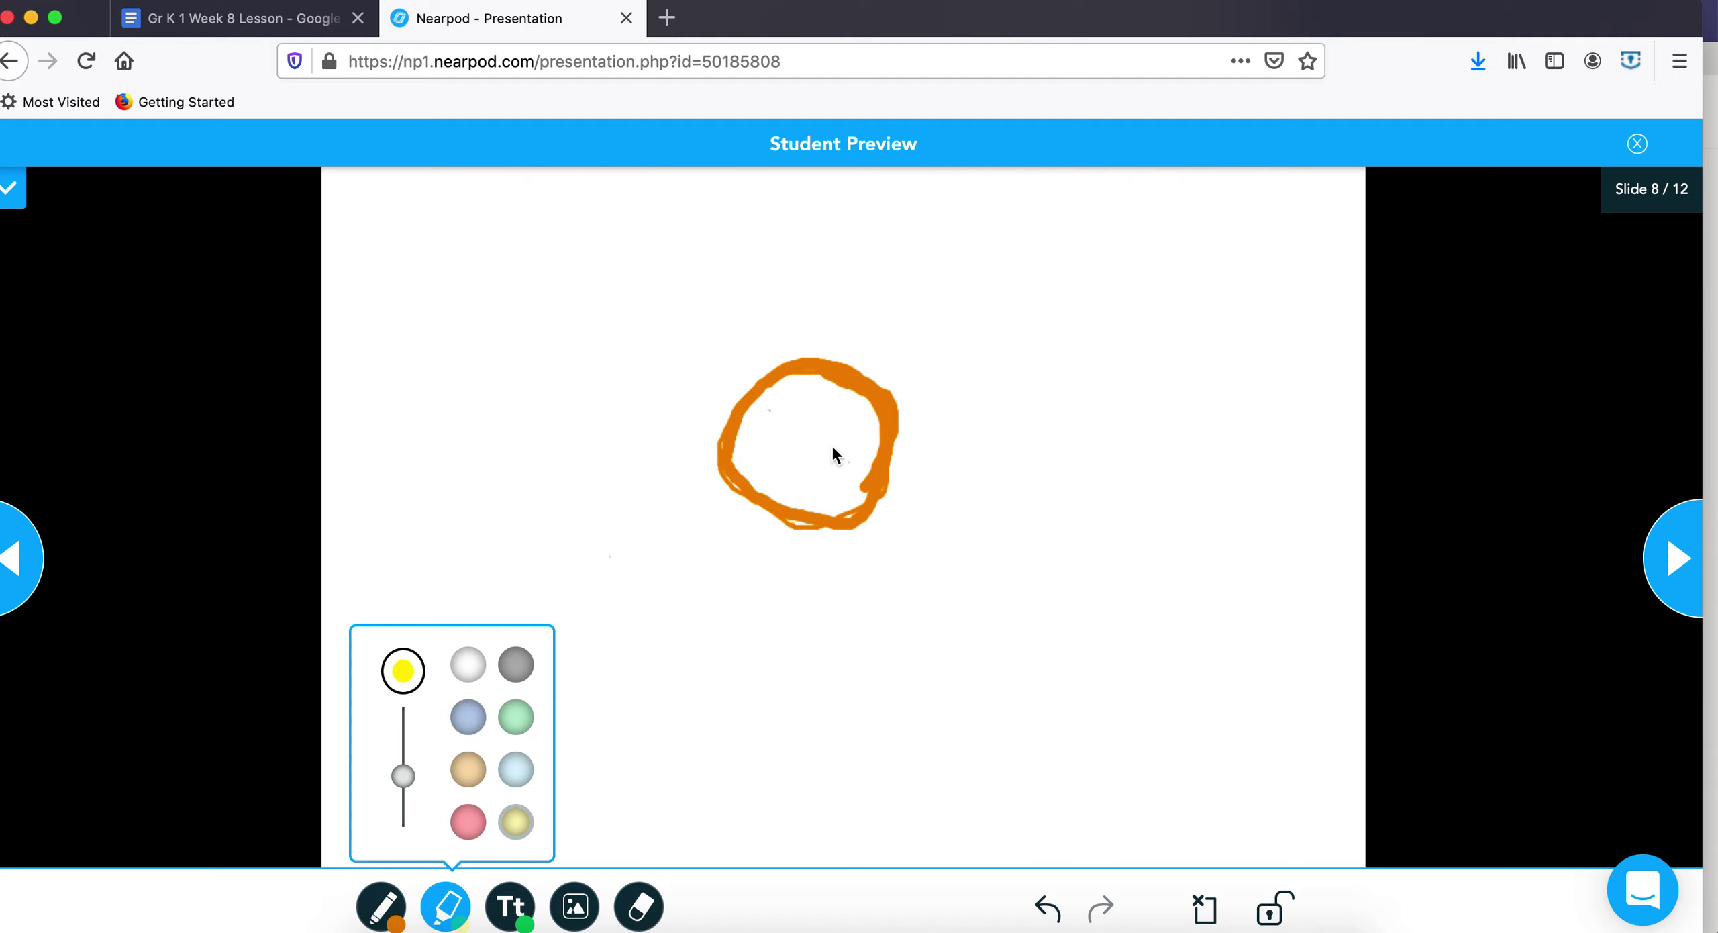
left_click_drag(832, 445, 793, 455)
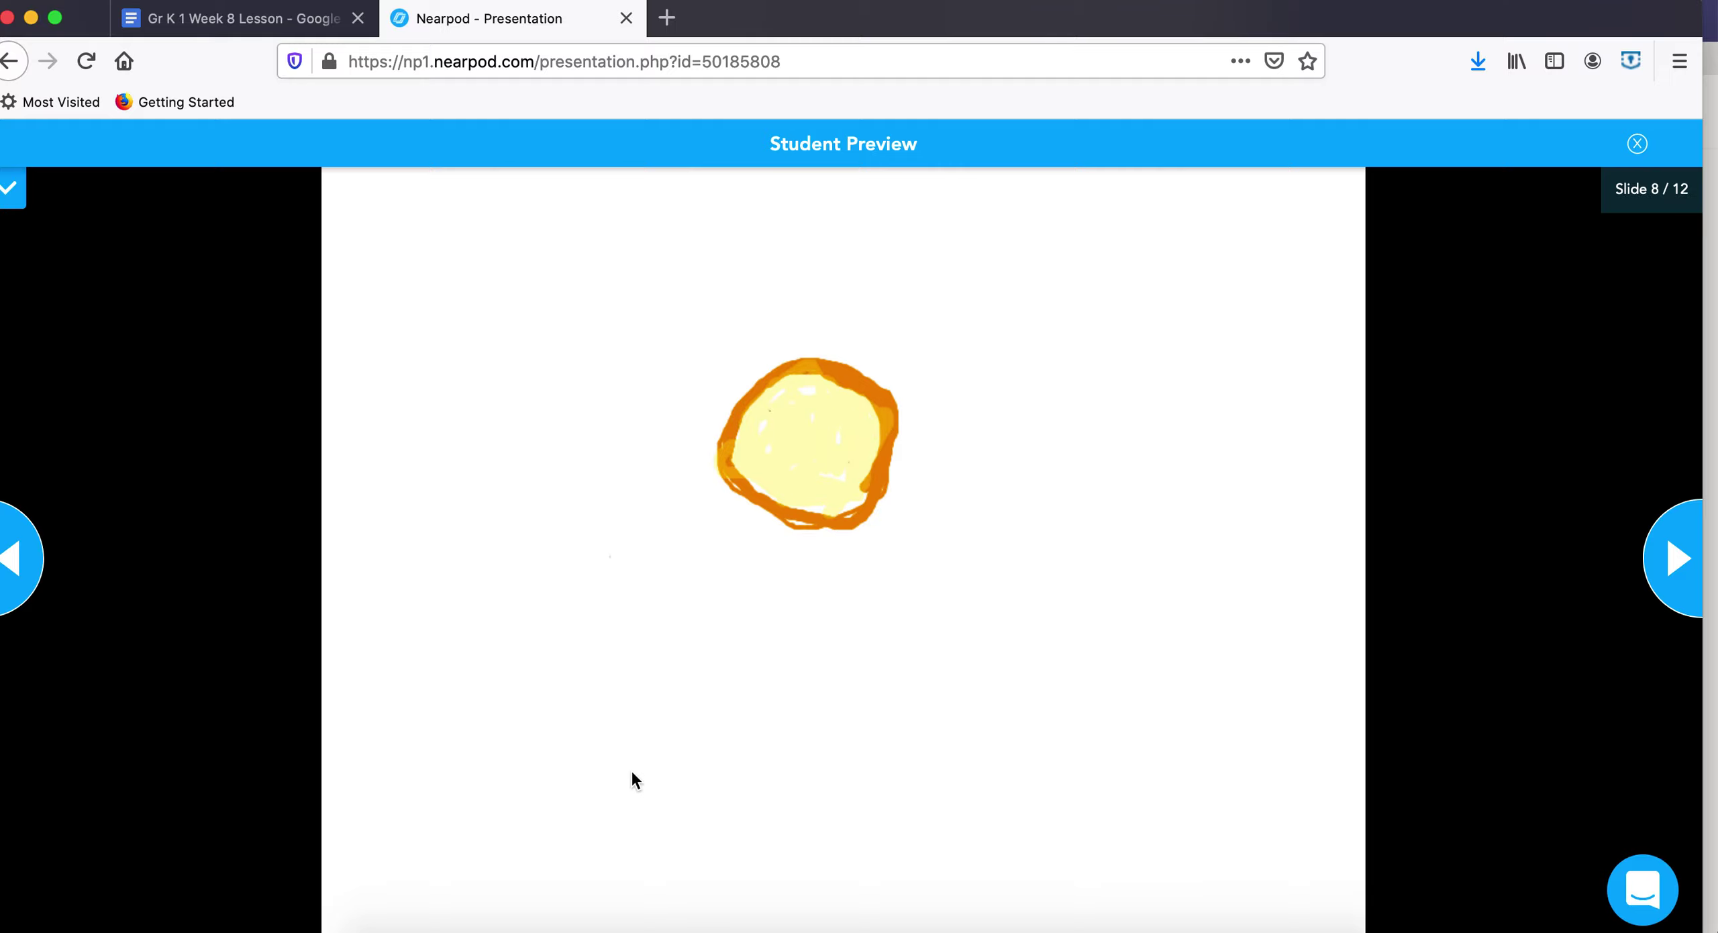
mouse_move(508, 906)
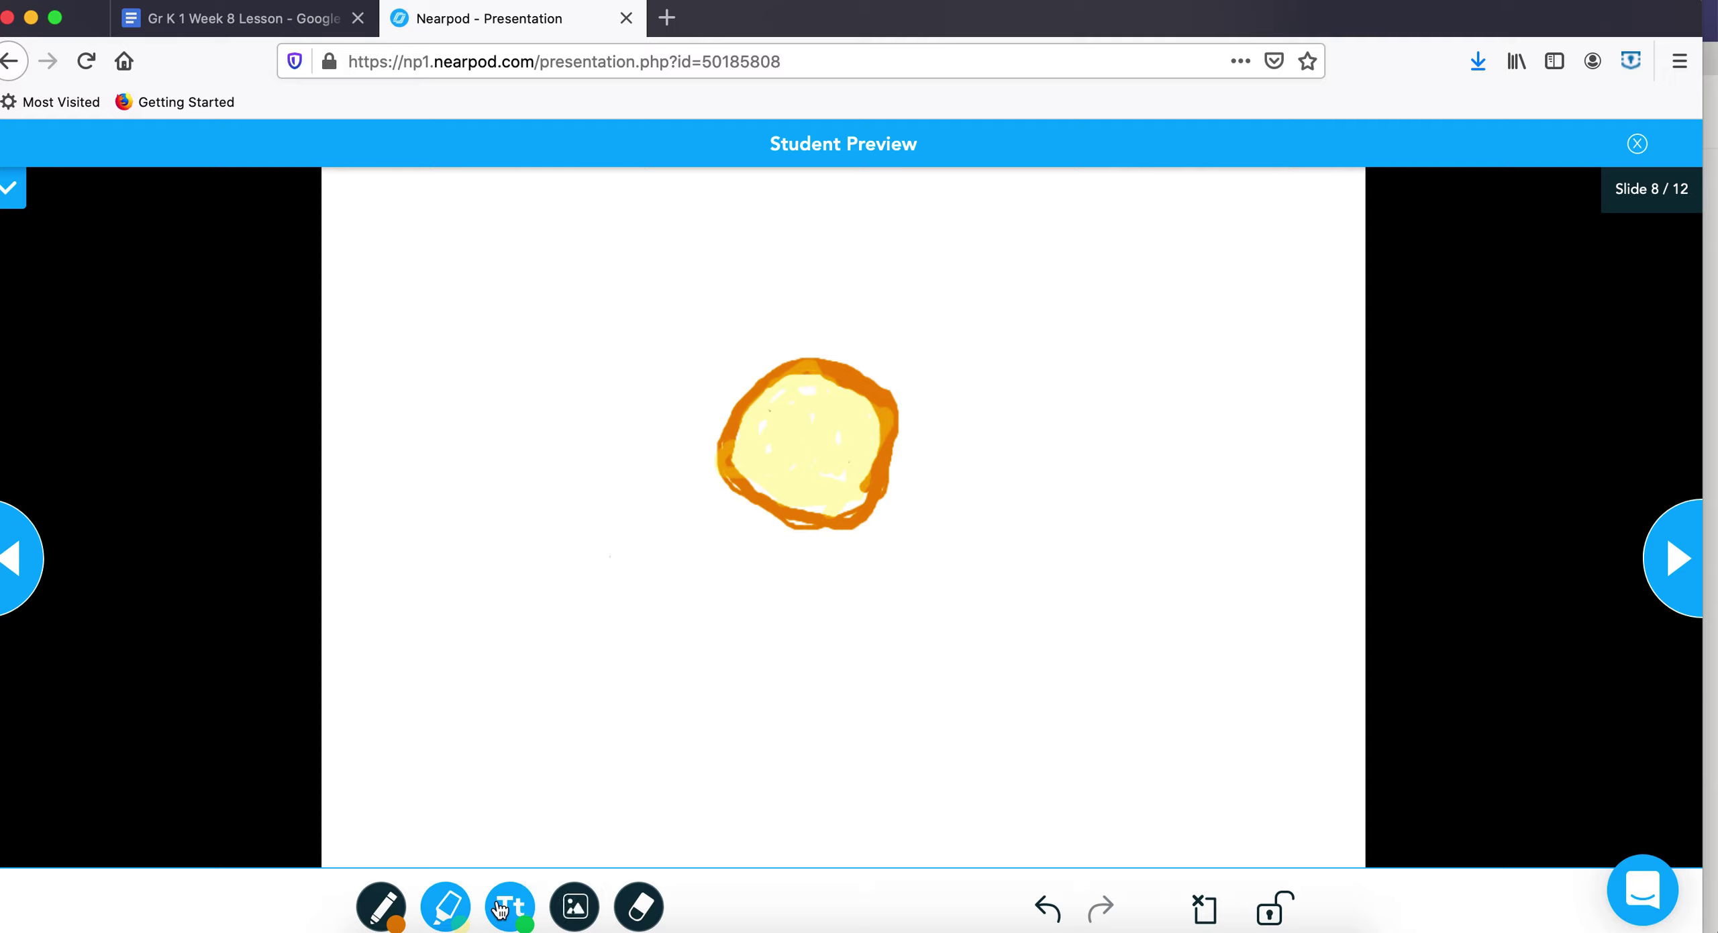
left_click(500, 910)
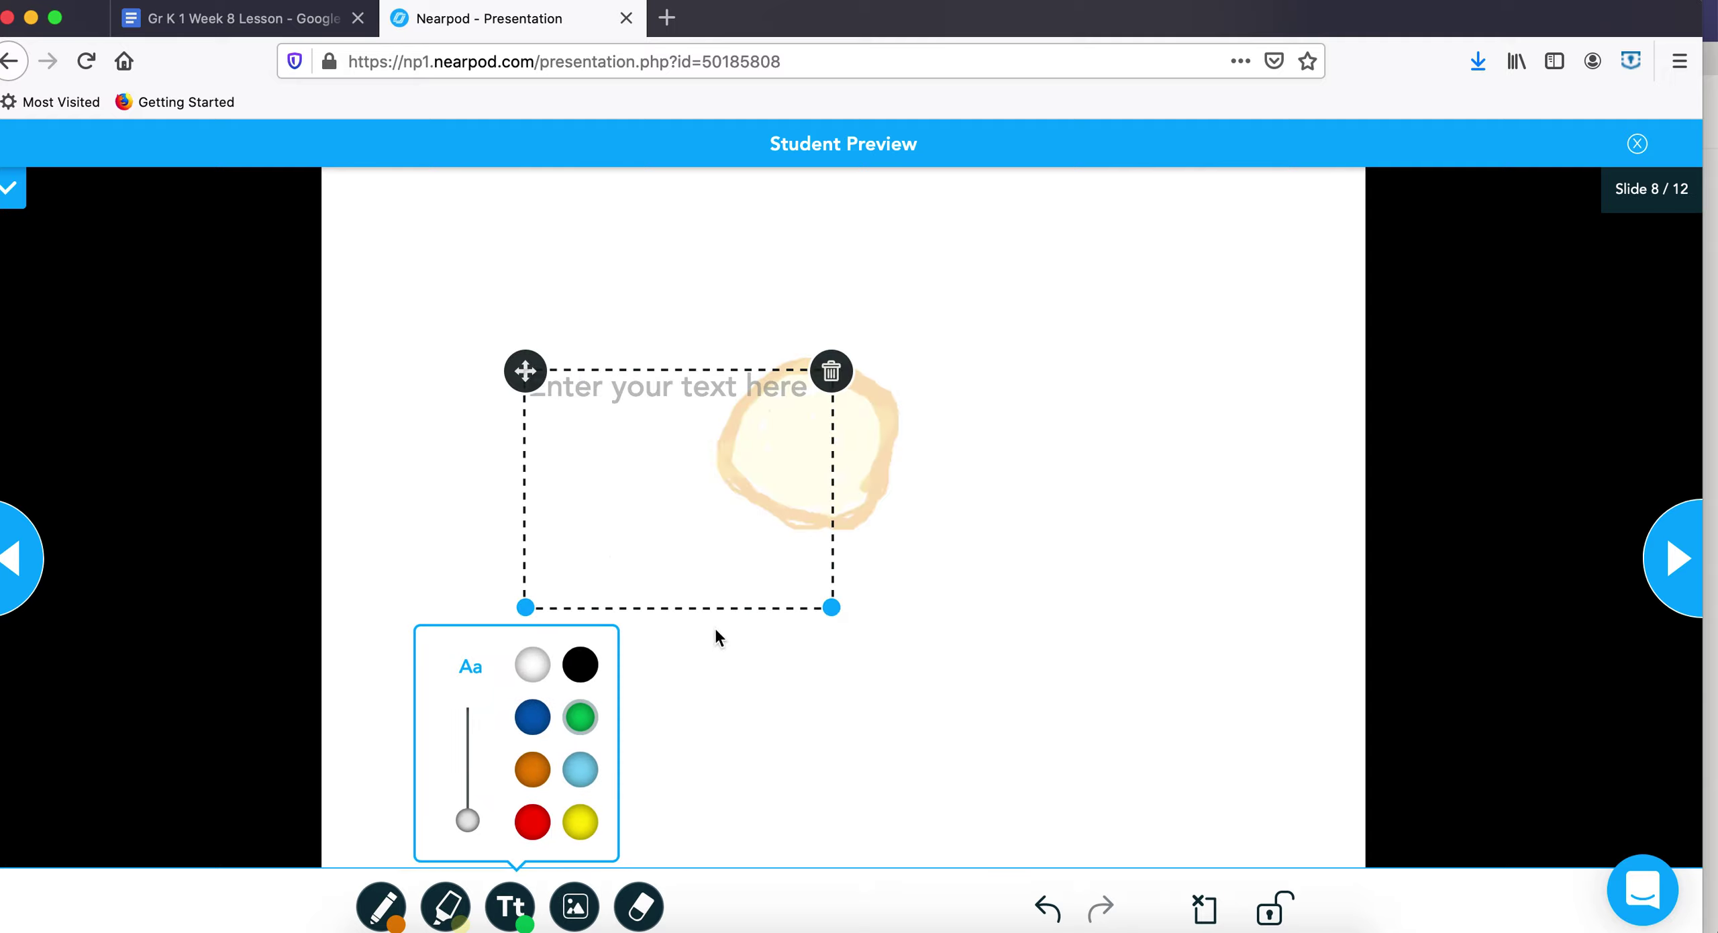
left_click_drag(831, 607, 841, 470)
left_click(673, 404)
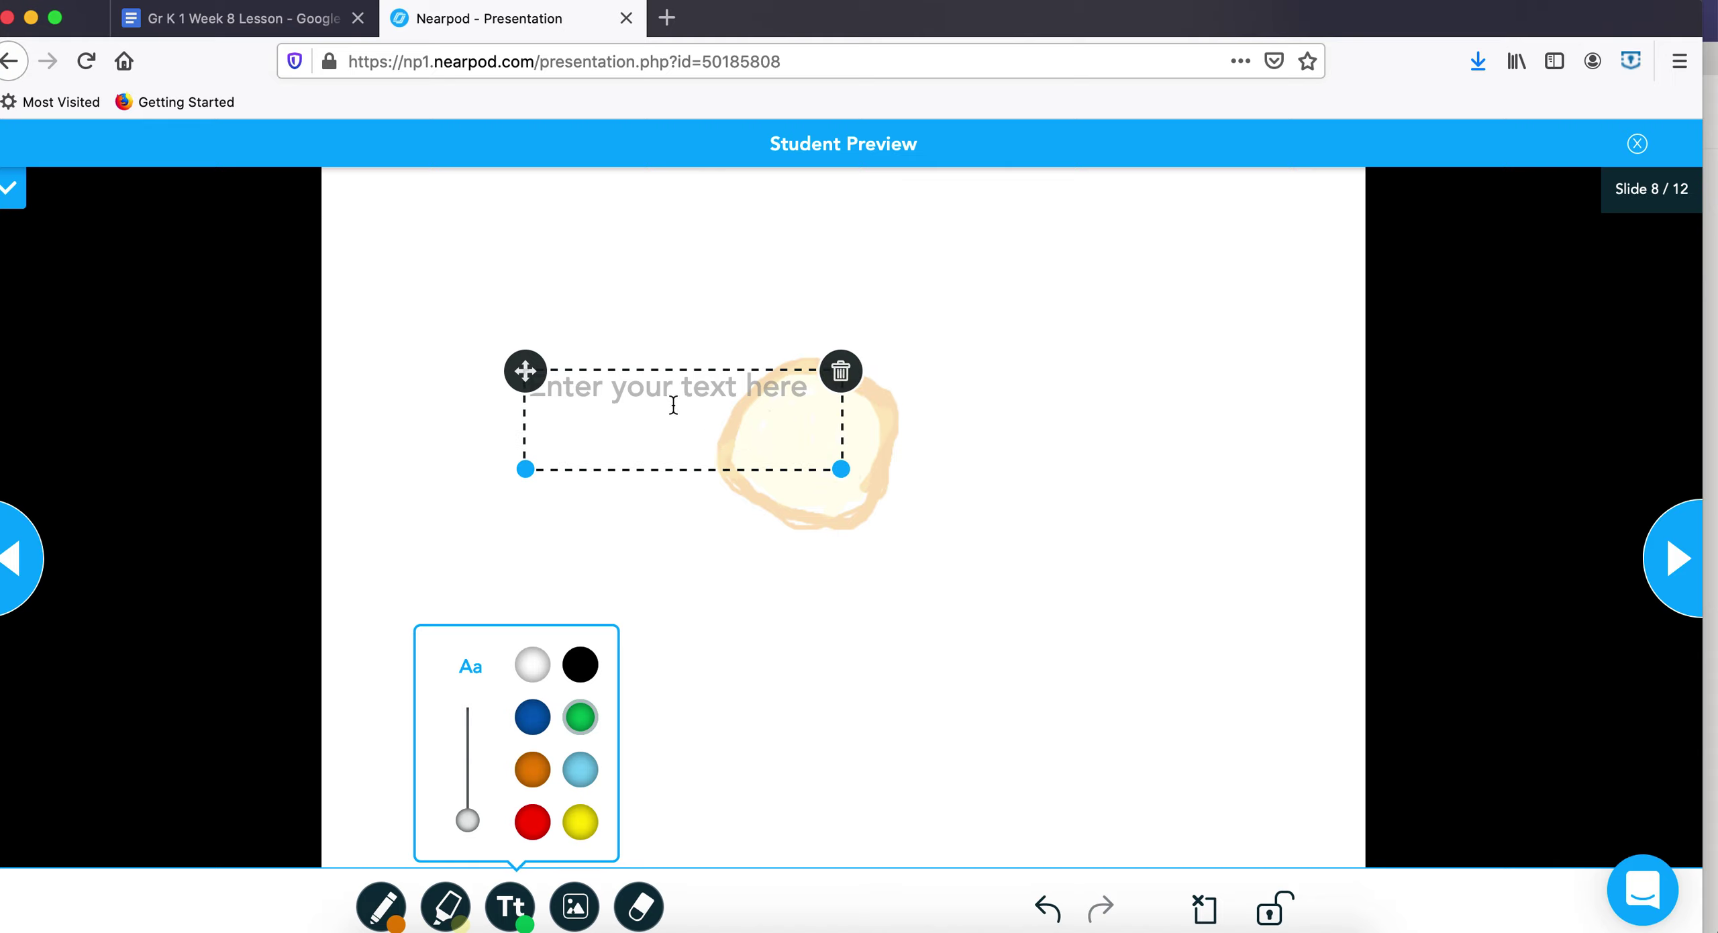
type("The Sun")
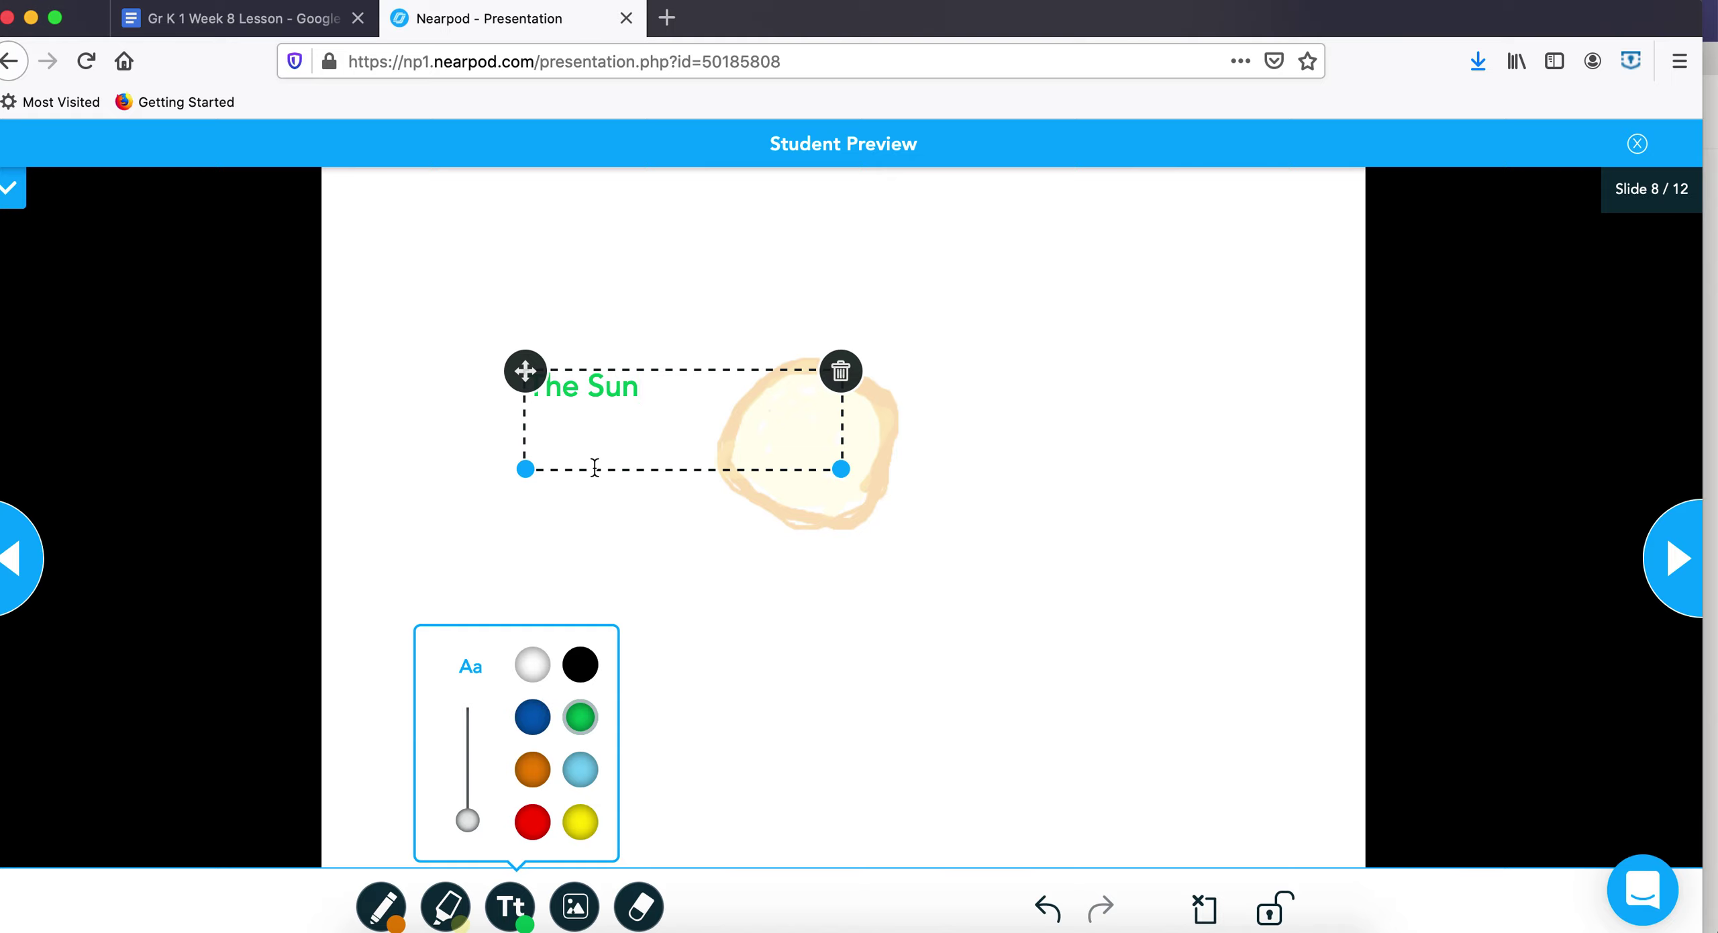
left_click(843, 373)
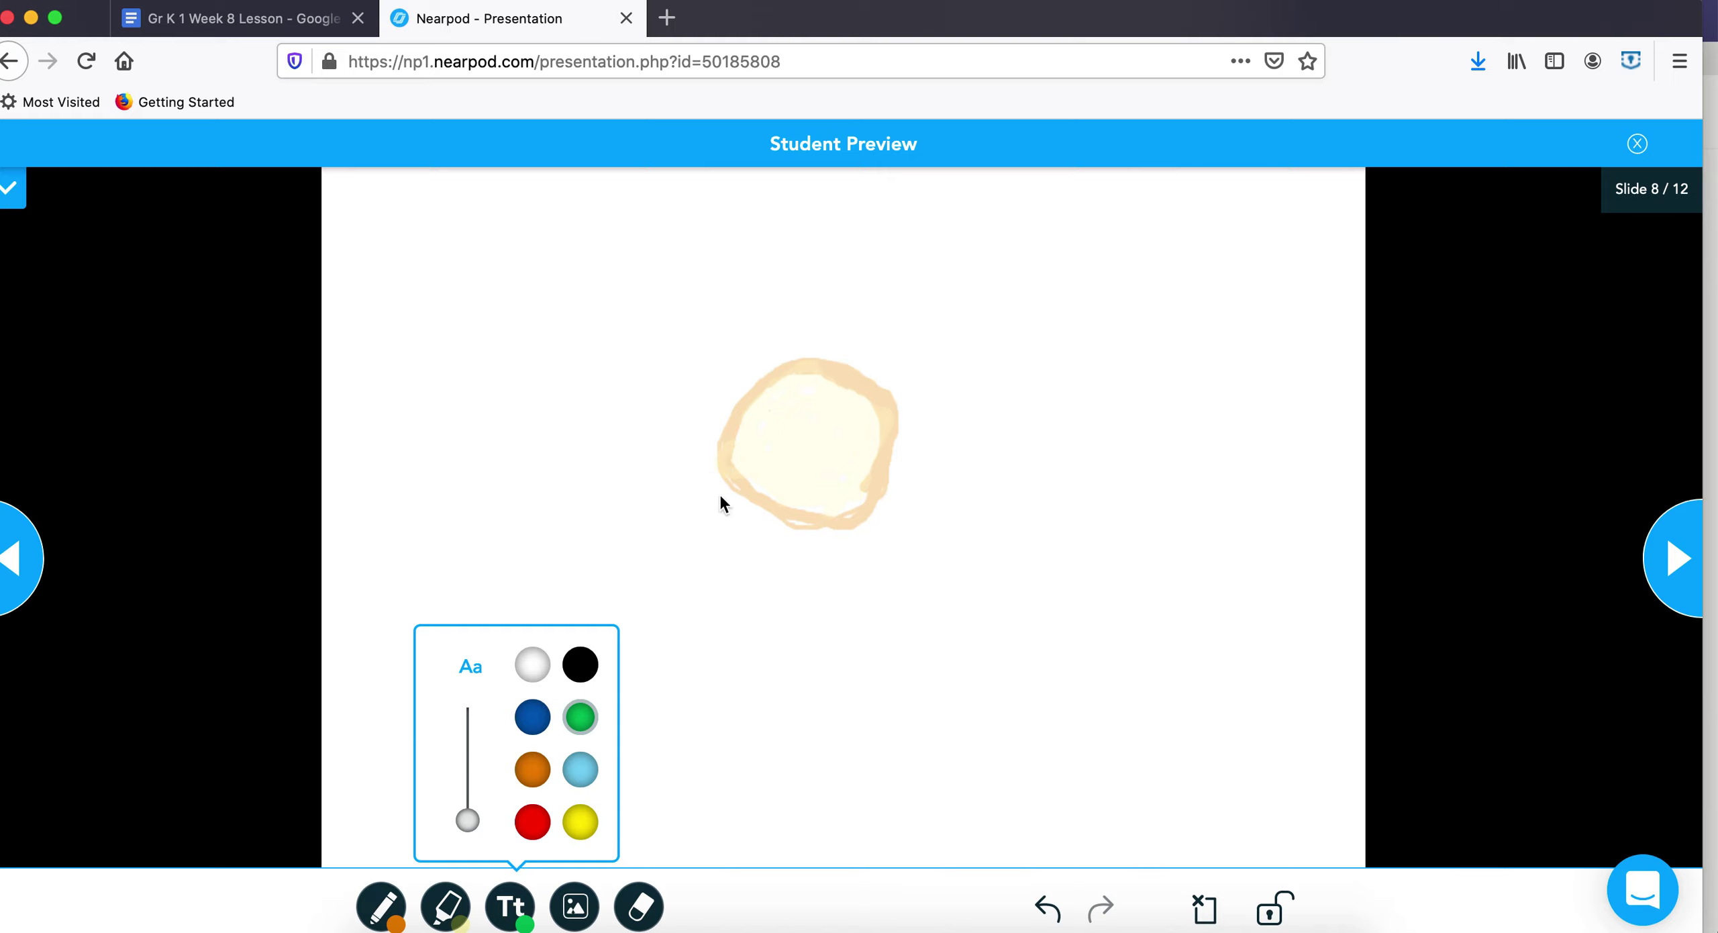
- Open the image upload options and choose to browse files on the computer
left_click(560, 910)
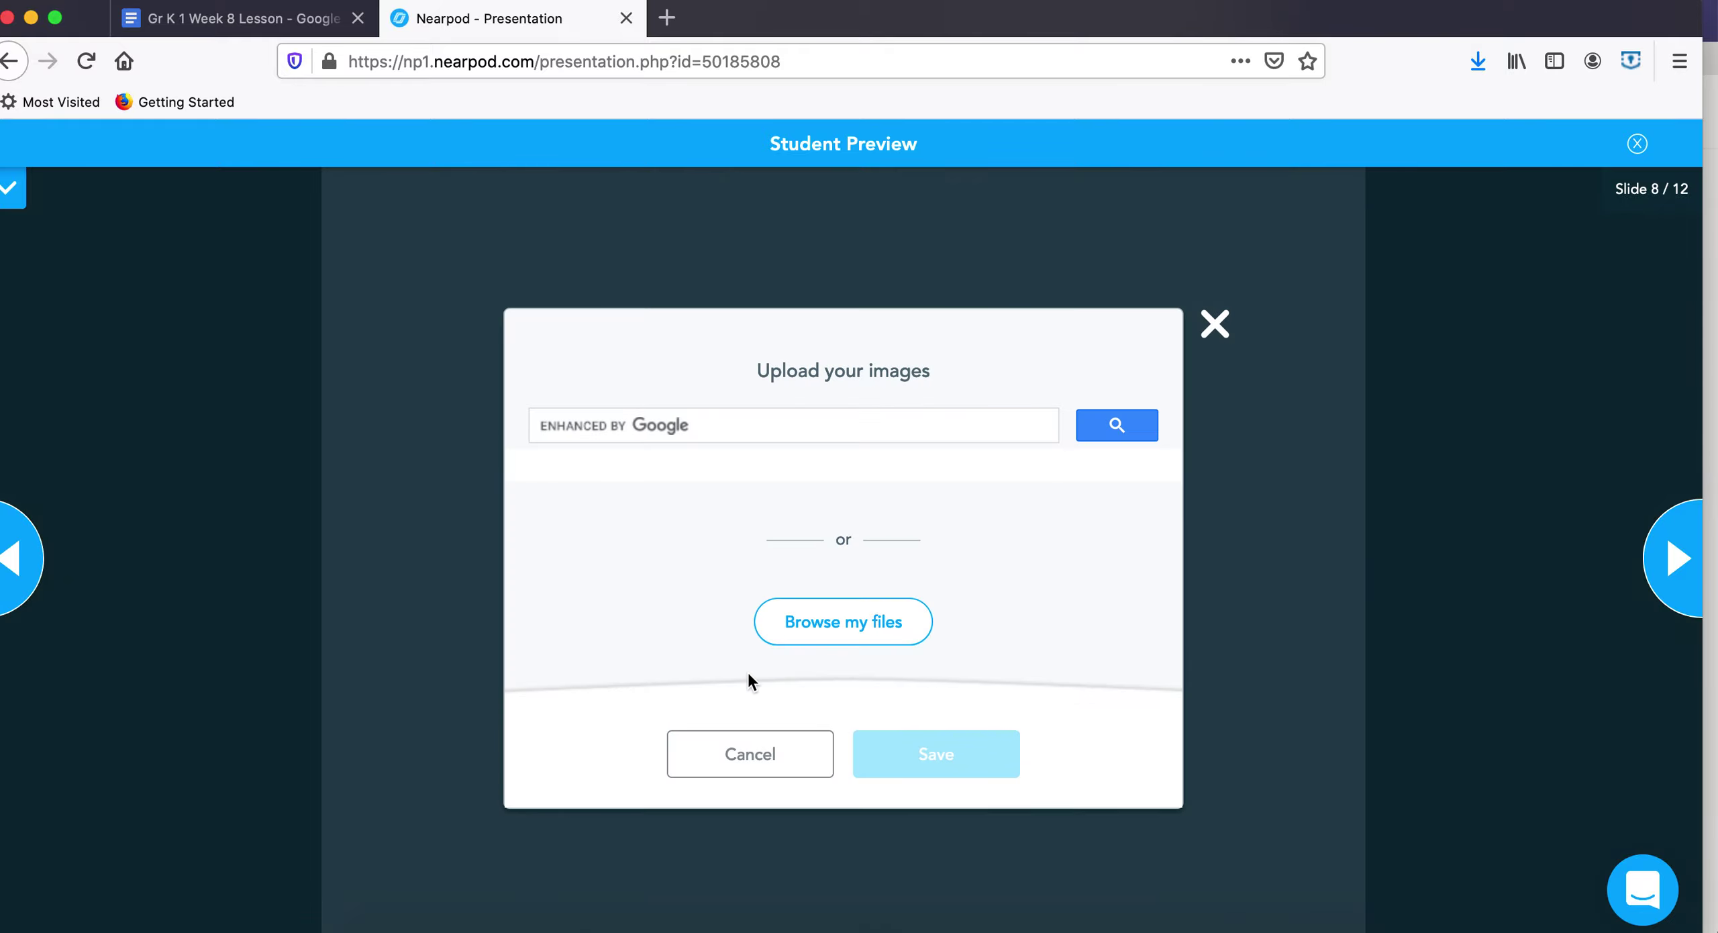
left_click(1214, 324)
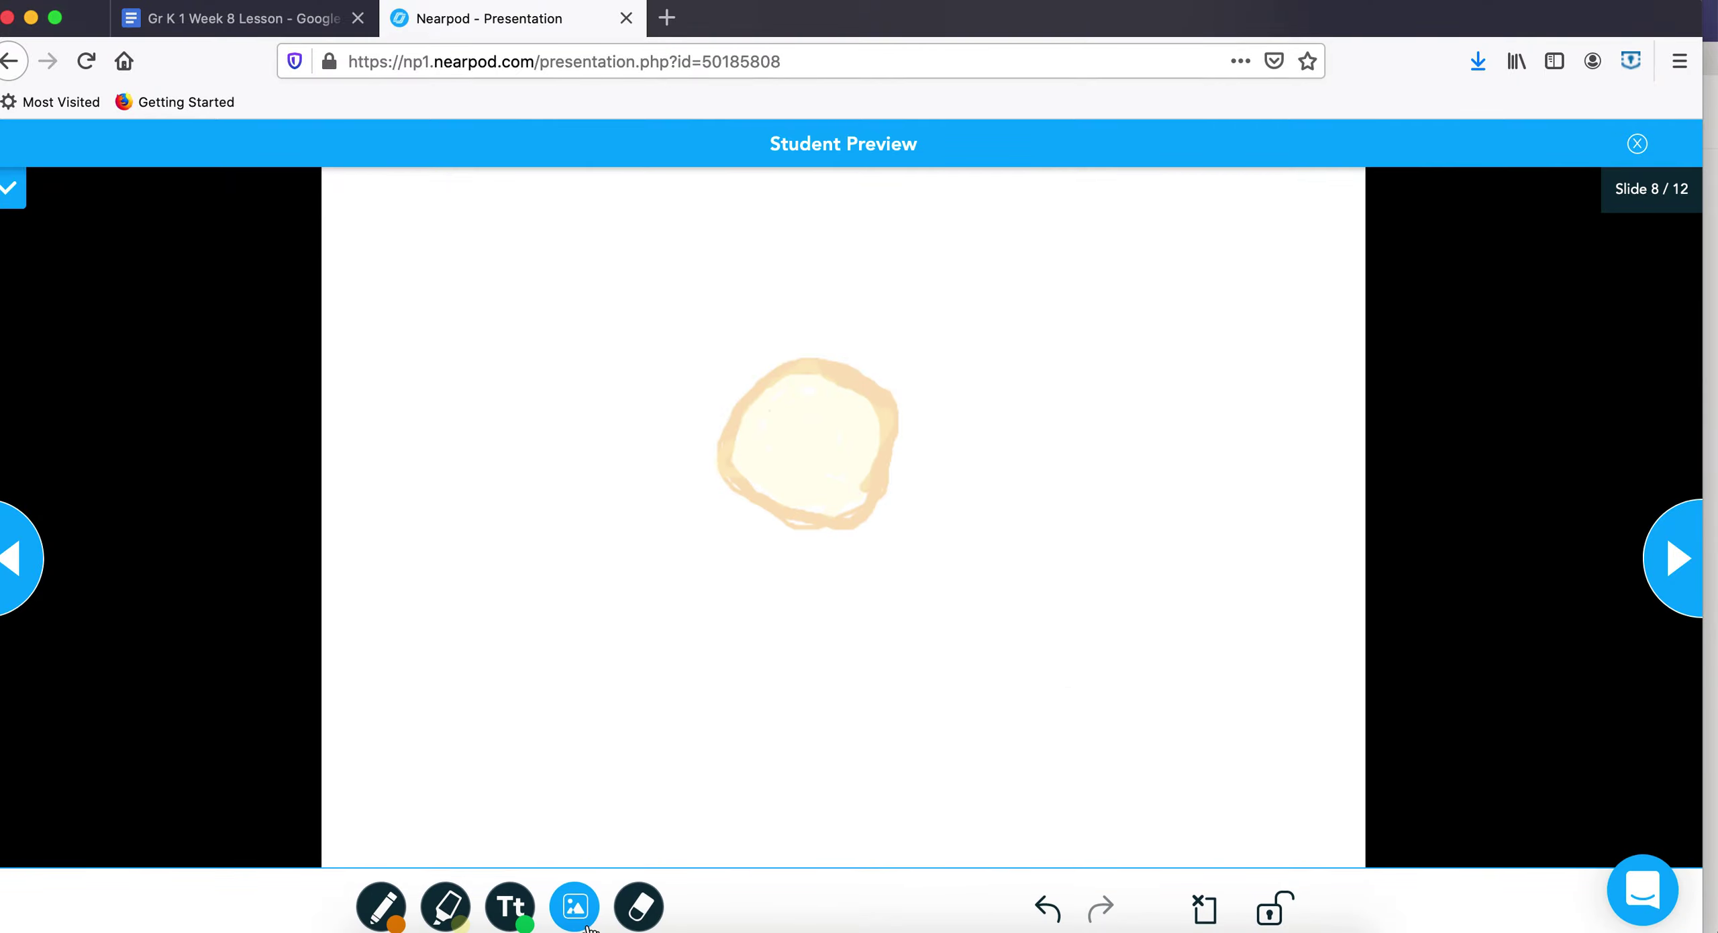
left_click(575, 907)
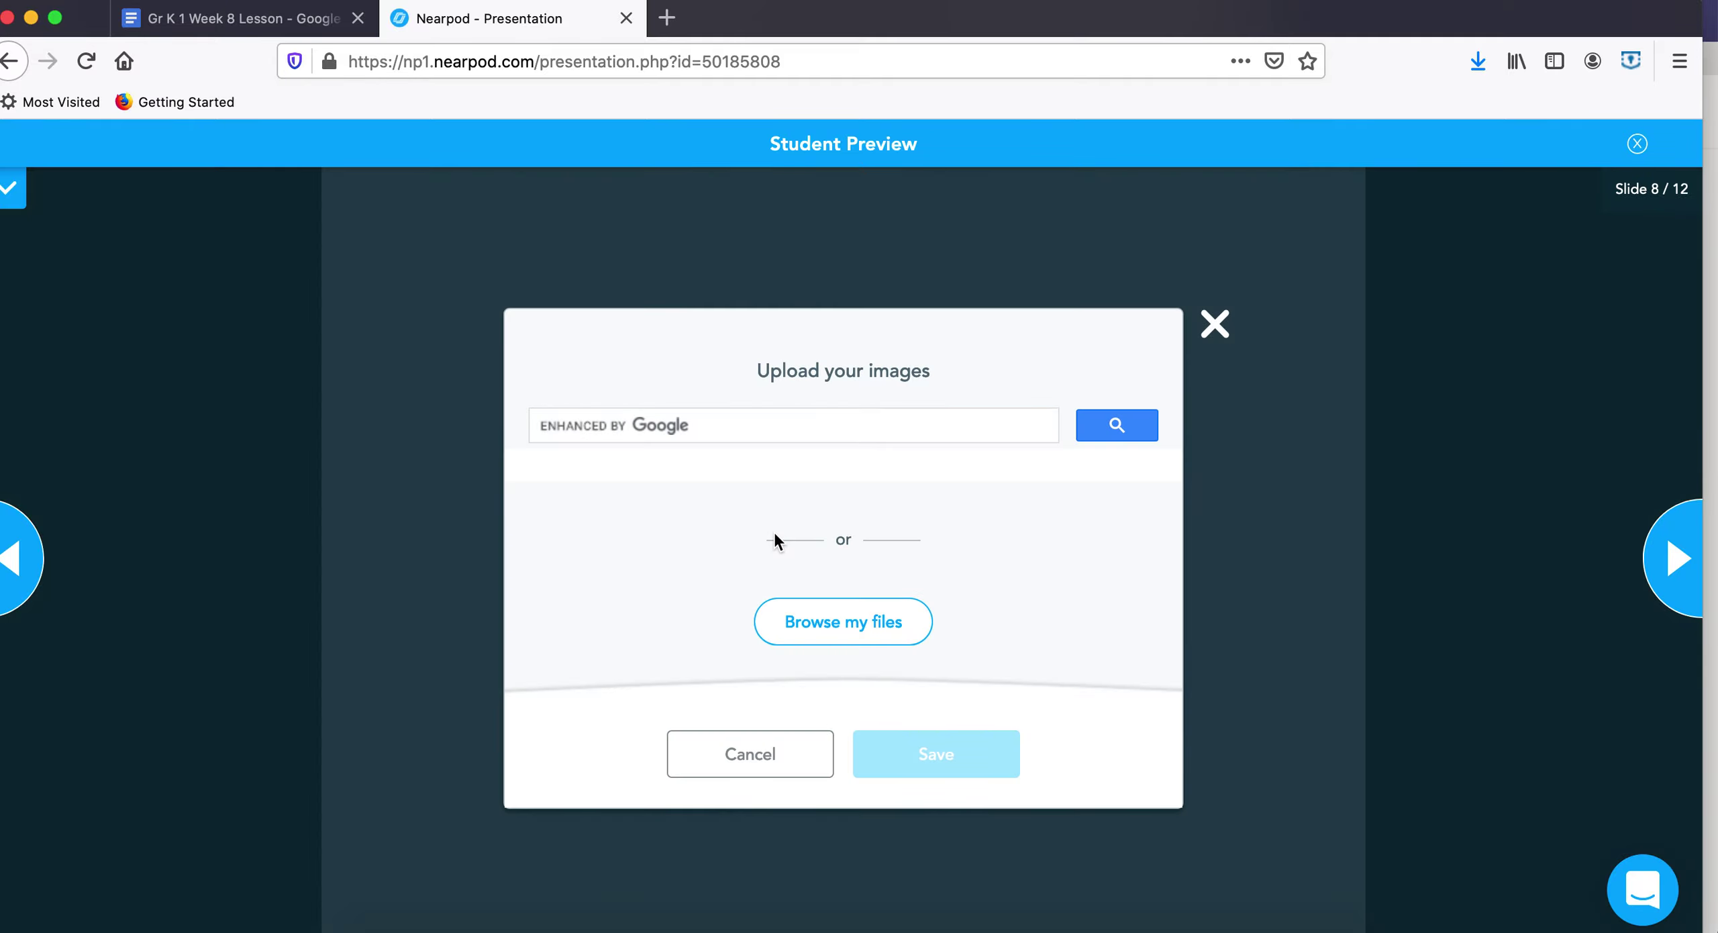
left_click(826, 637)
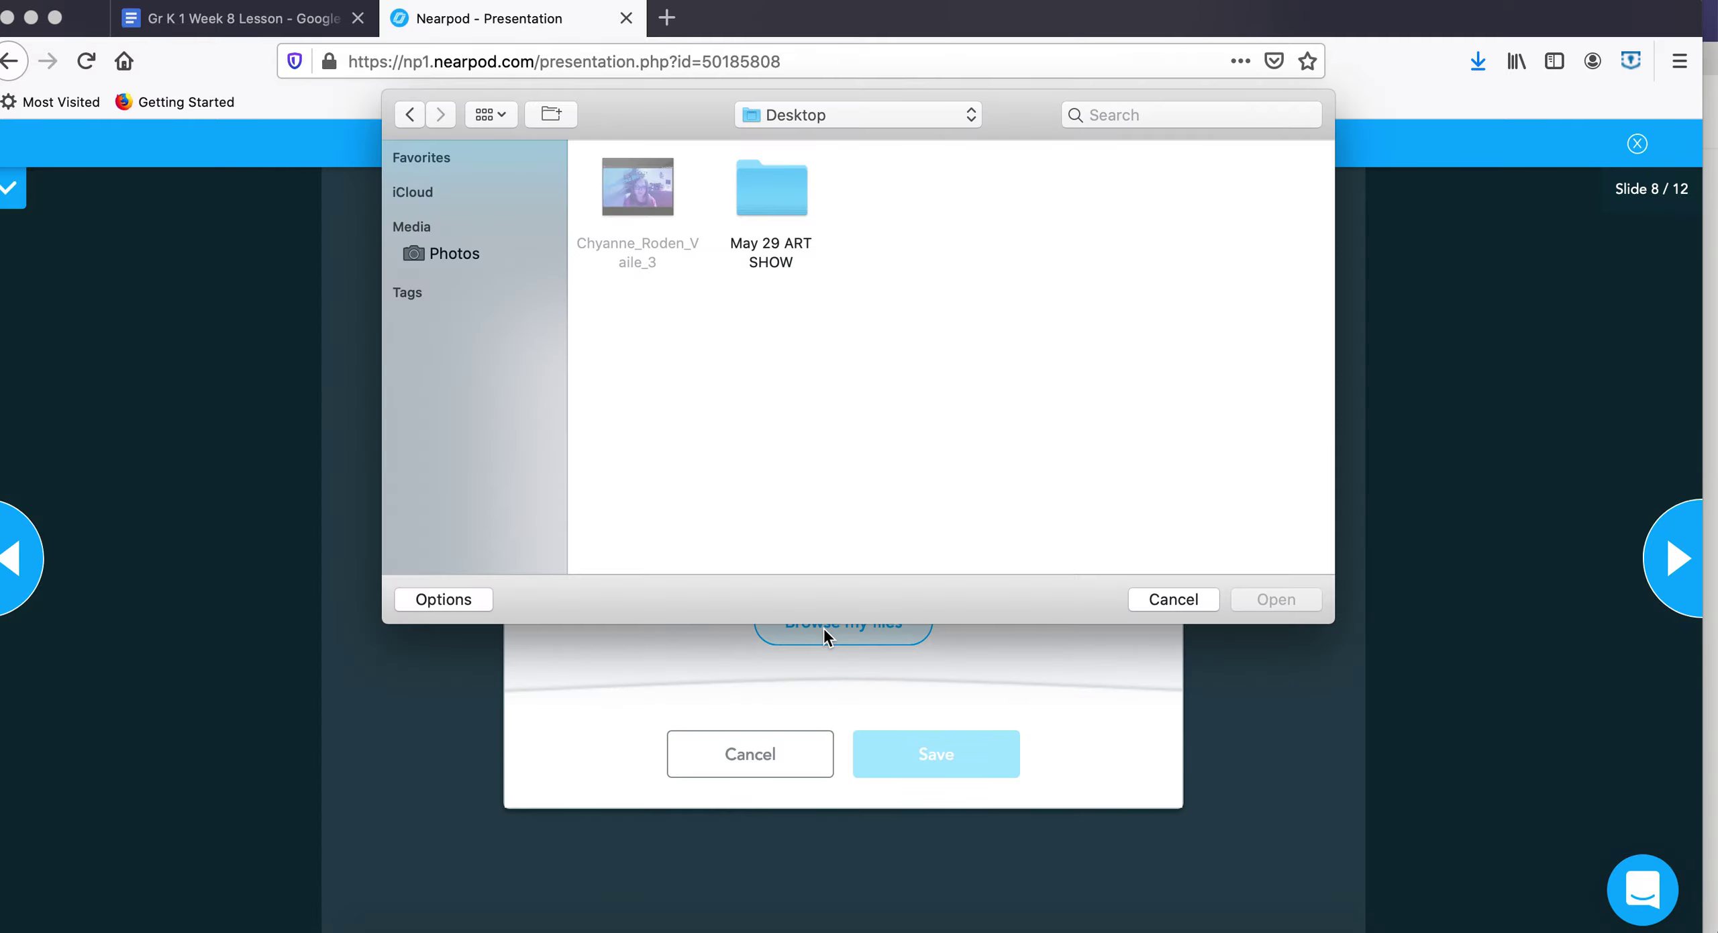
- Pick IMG_0909.JPG from the Photos library and insert it onto the slide
left_click(443, 253)
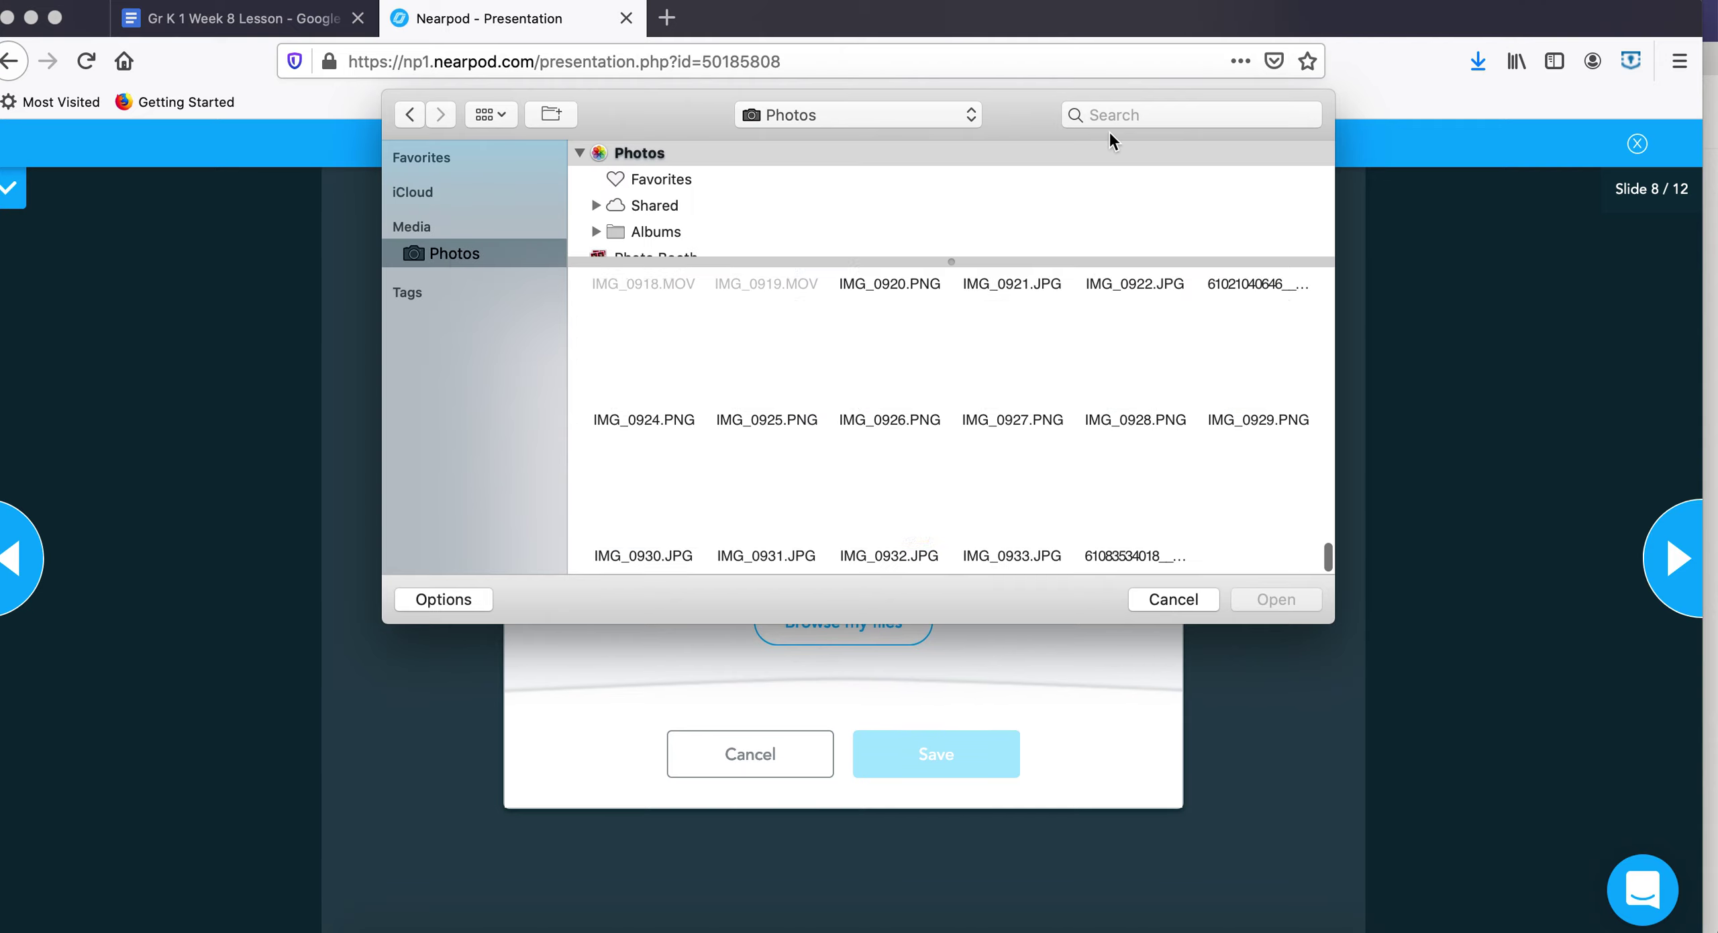
left_click(1147, 112)
scroll(1023, 341, "up", 3)
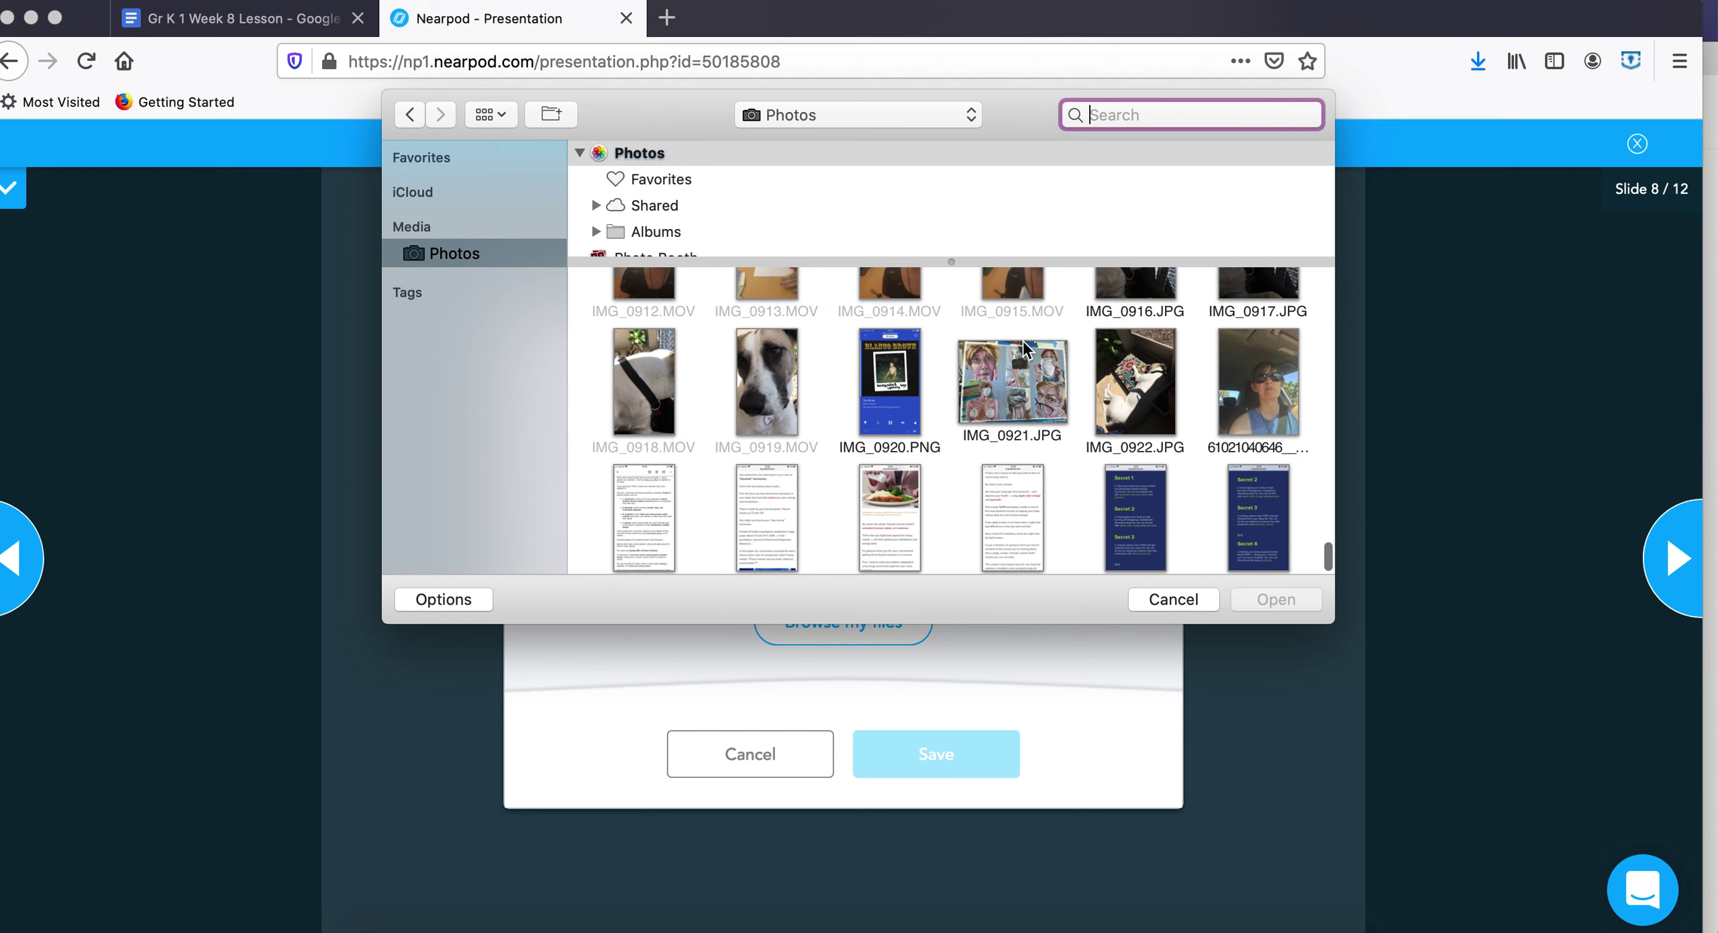
left_click(765, 427)
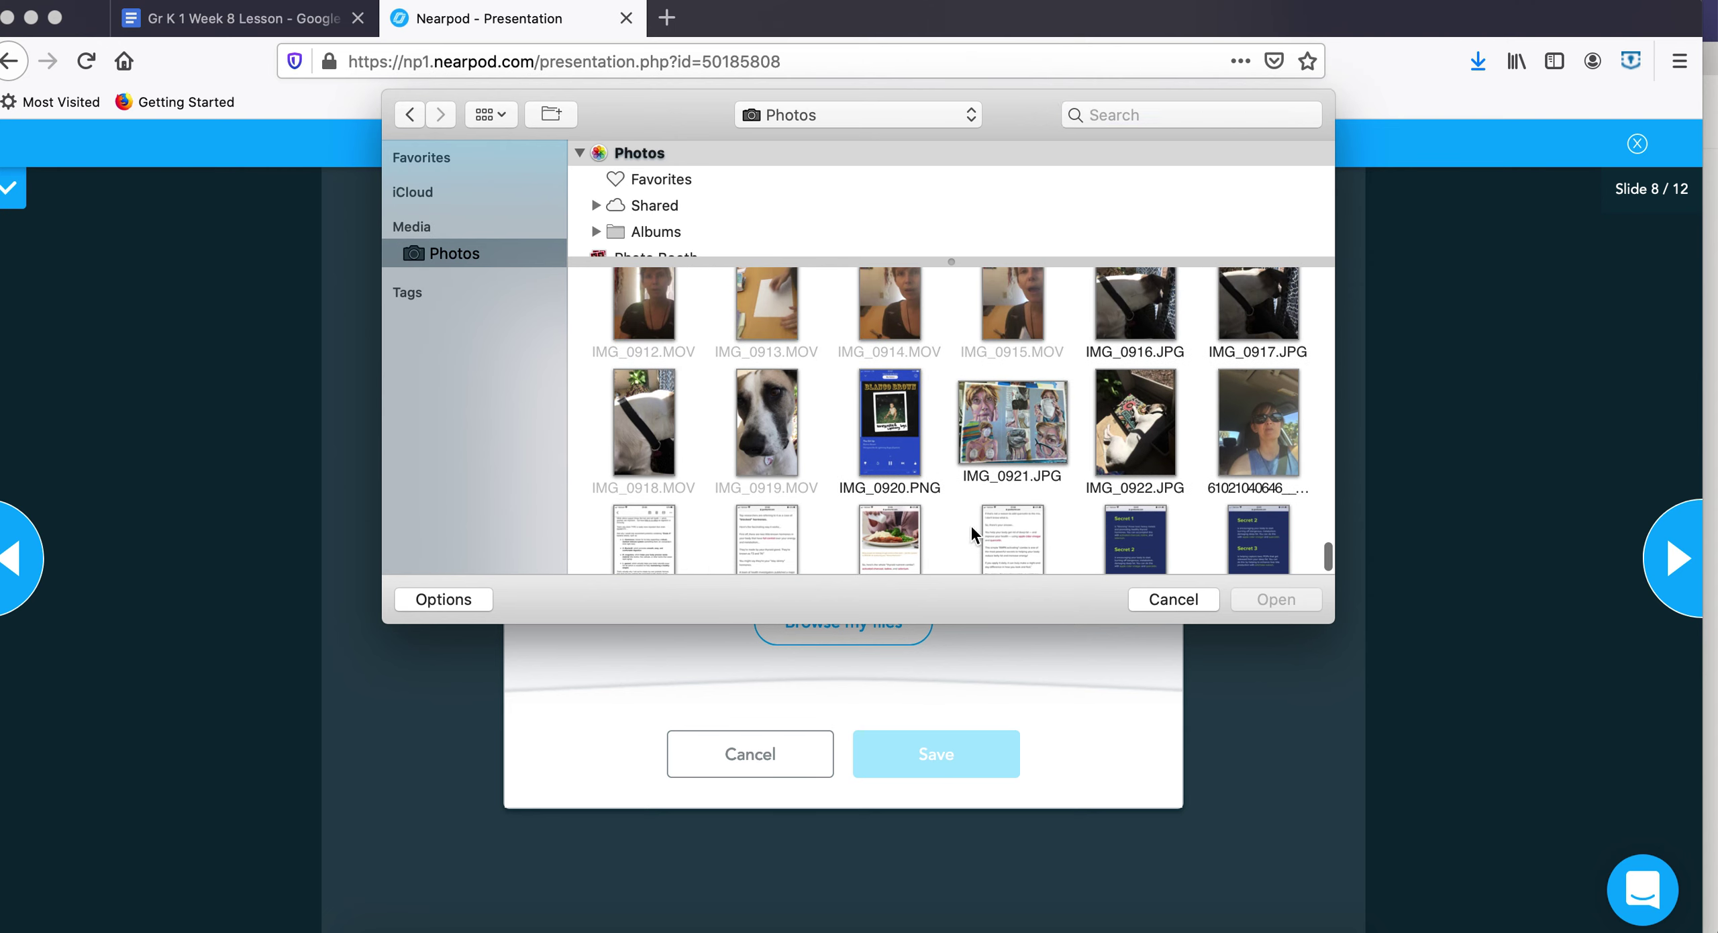
scroll(837, 410, "up", 2)
scroll(837, 411, "up", 2)
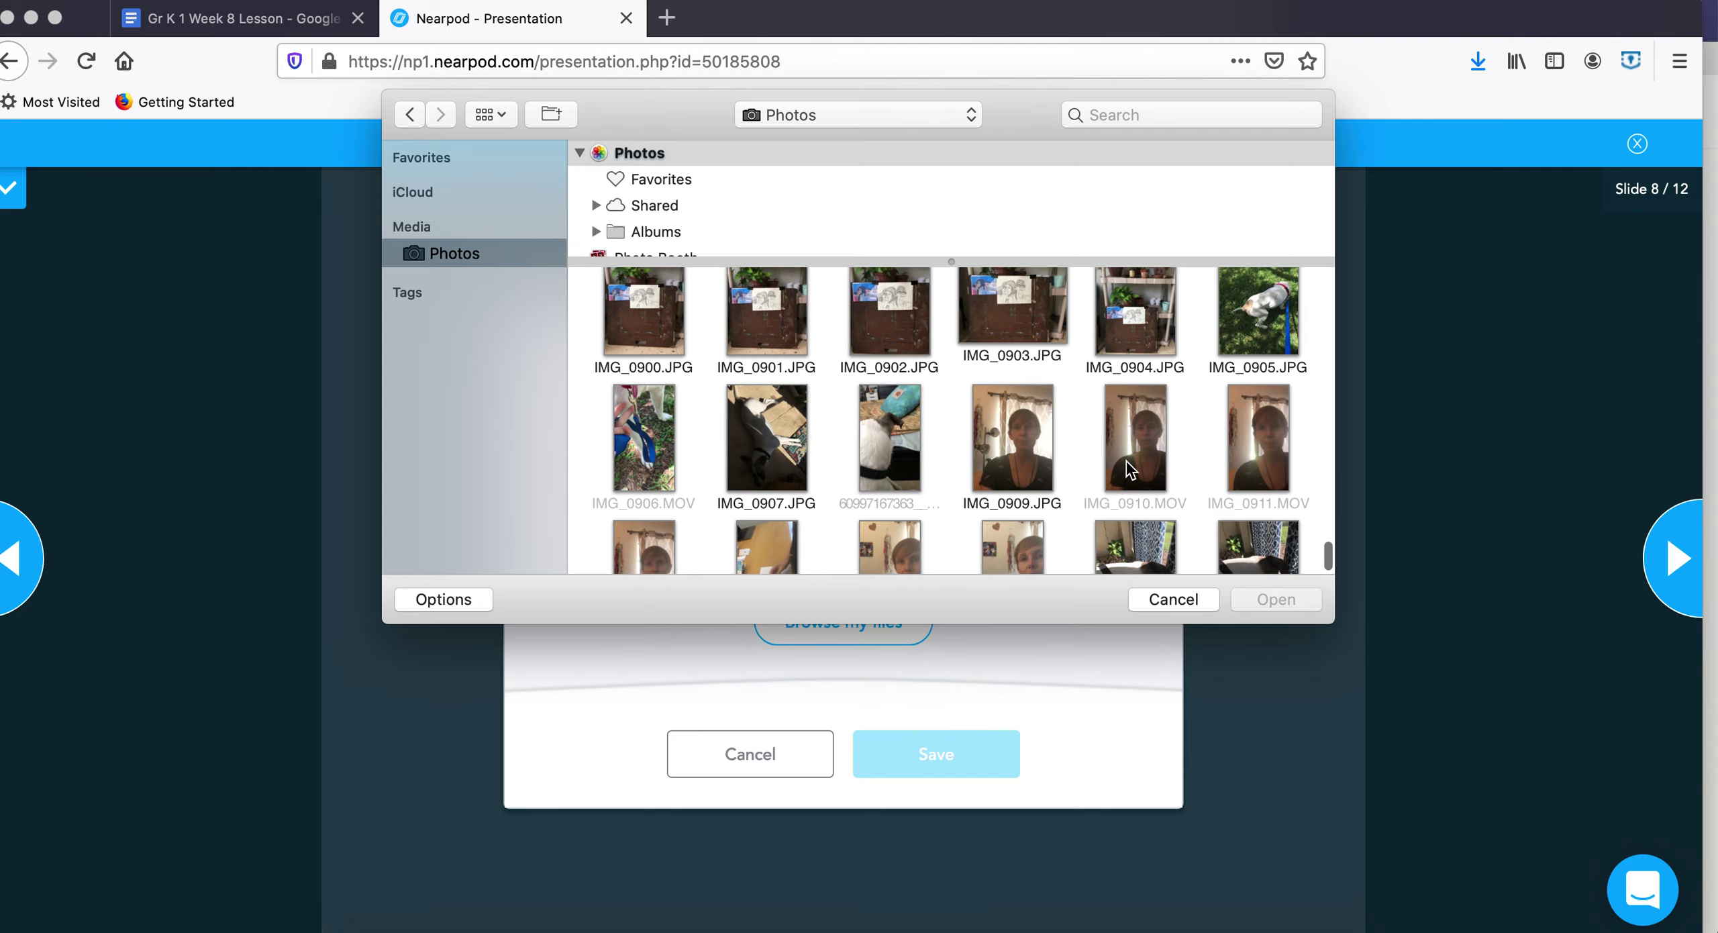
left_click(1007, 446)
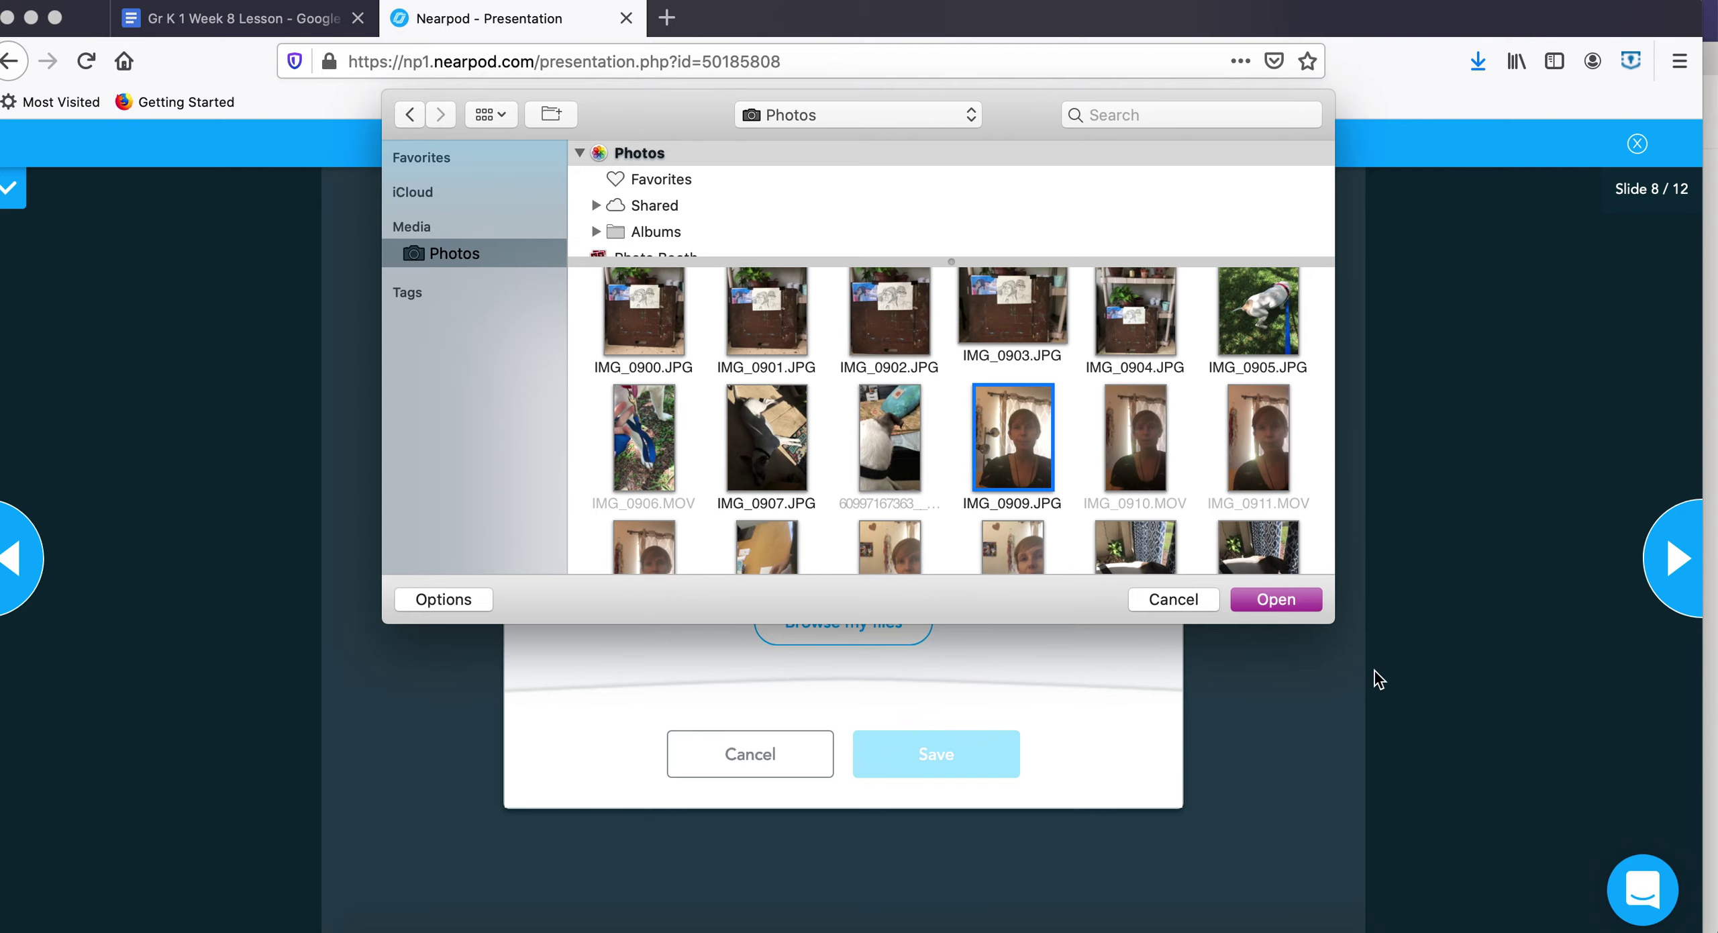
left_click(1306, 604)
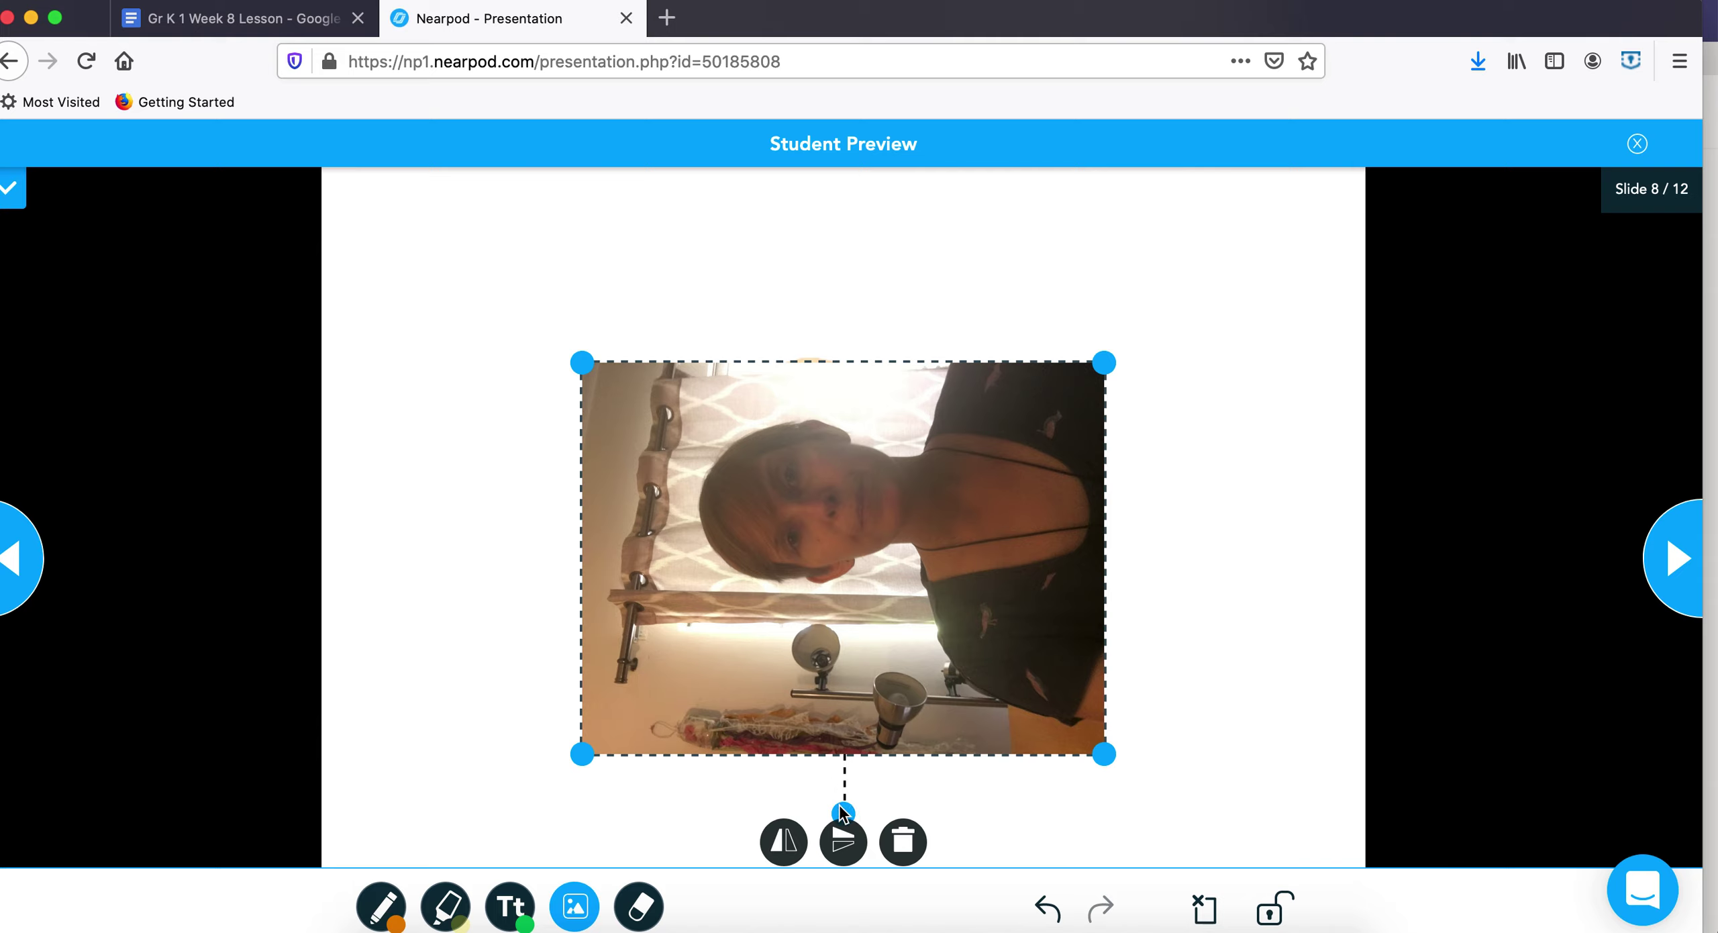
- Rotate the inserted photo upright with its rotate handle
left_click_drag(842, 810, 832, 812)
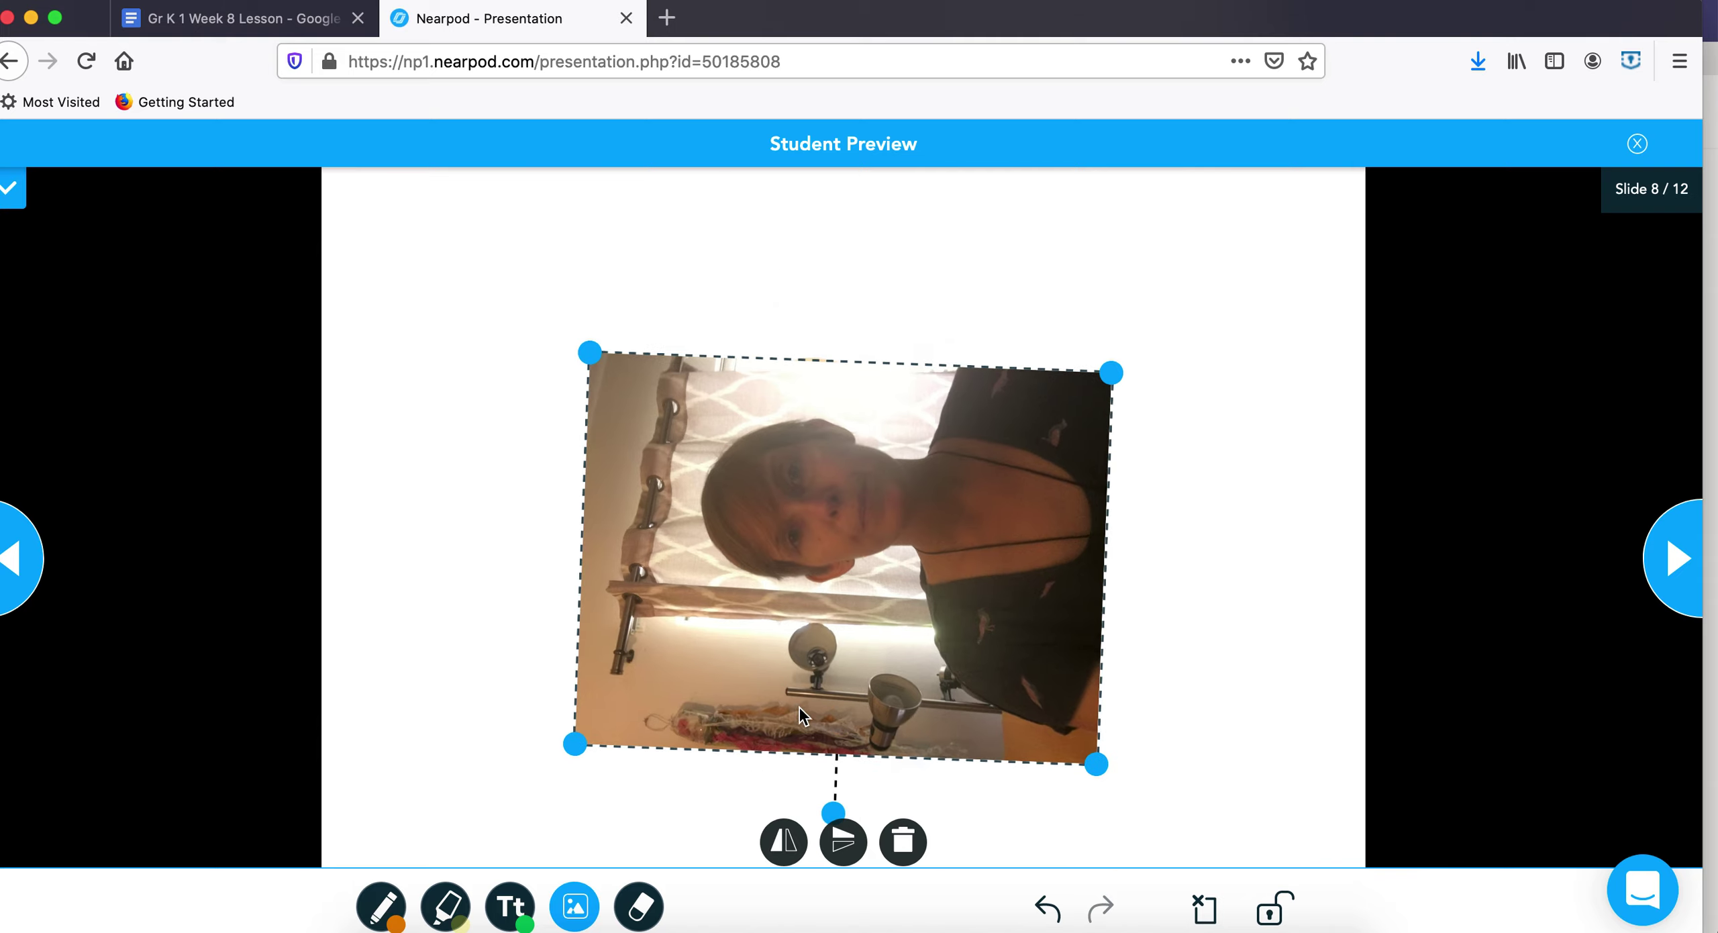
left_click_drag(799, 710, 707, 768)
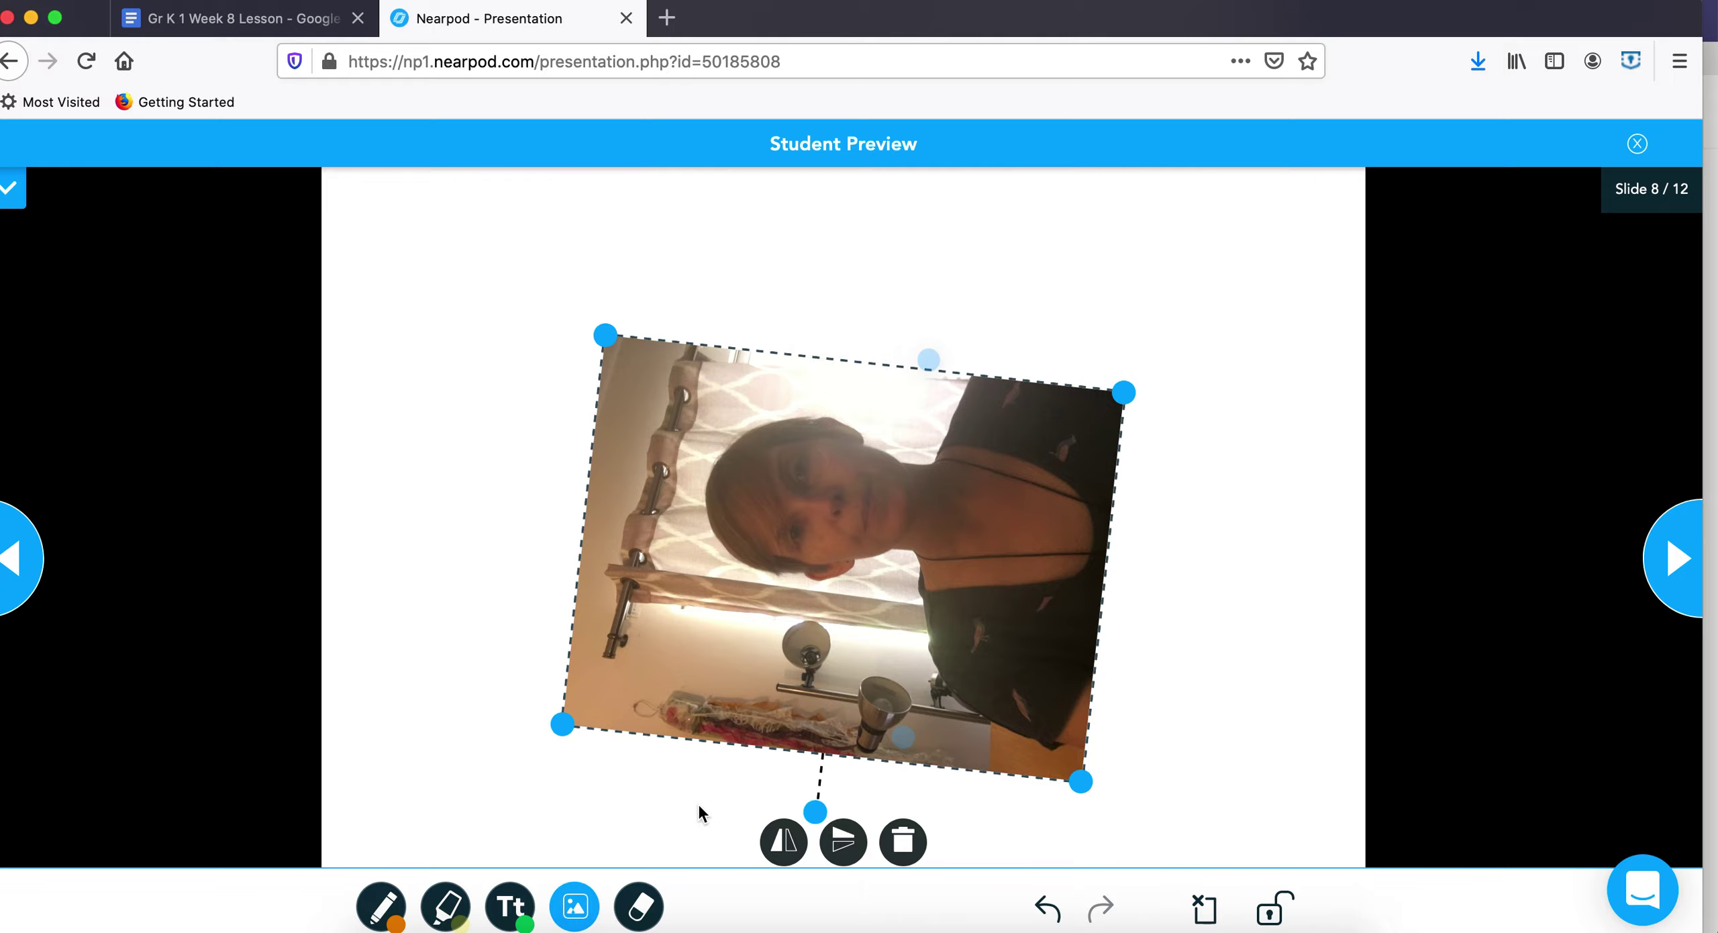
mouse_move(815, 812)
left_mouse_down()
mouse_move(1009, 765)
mouse_move(1082, 525)
mouse_move(671, 486)
mouse_move(584, 551)
left_mouse_up()
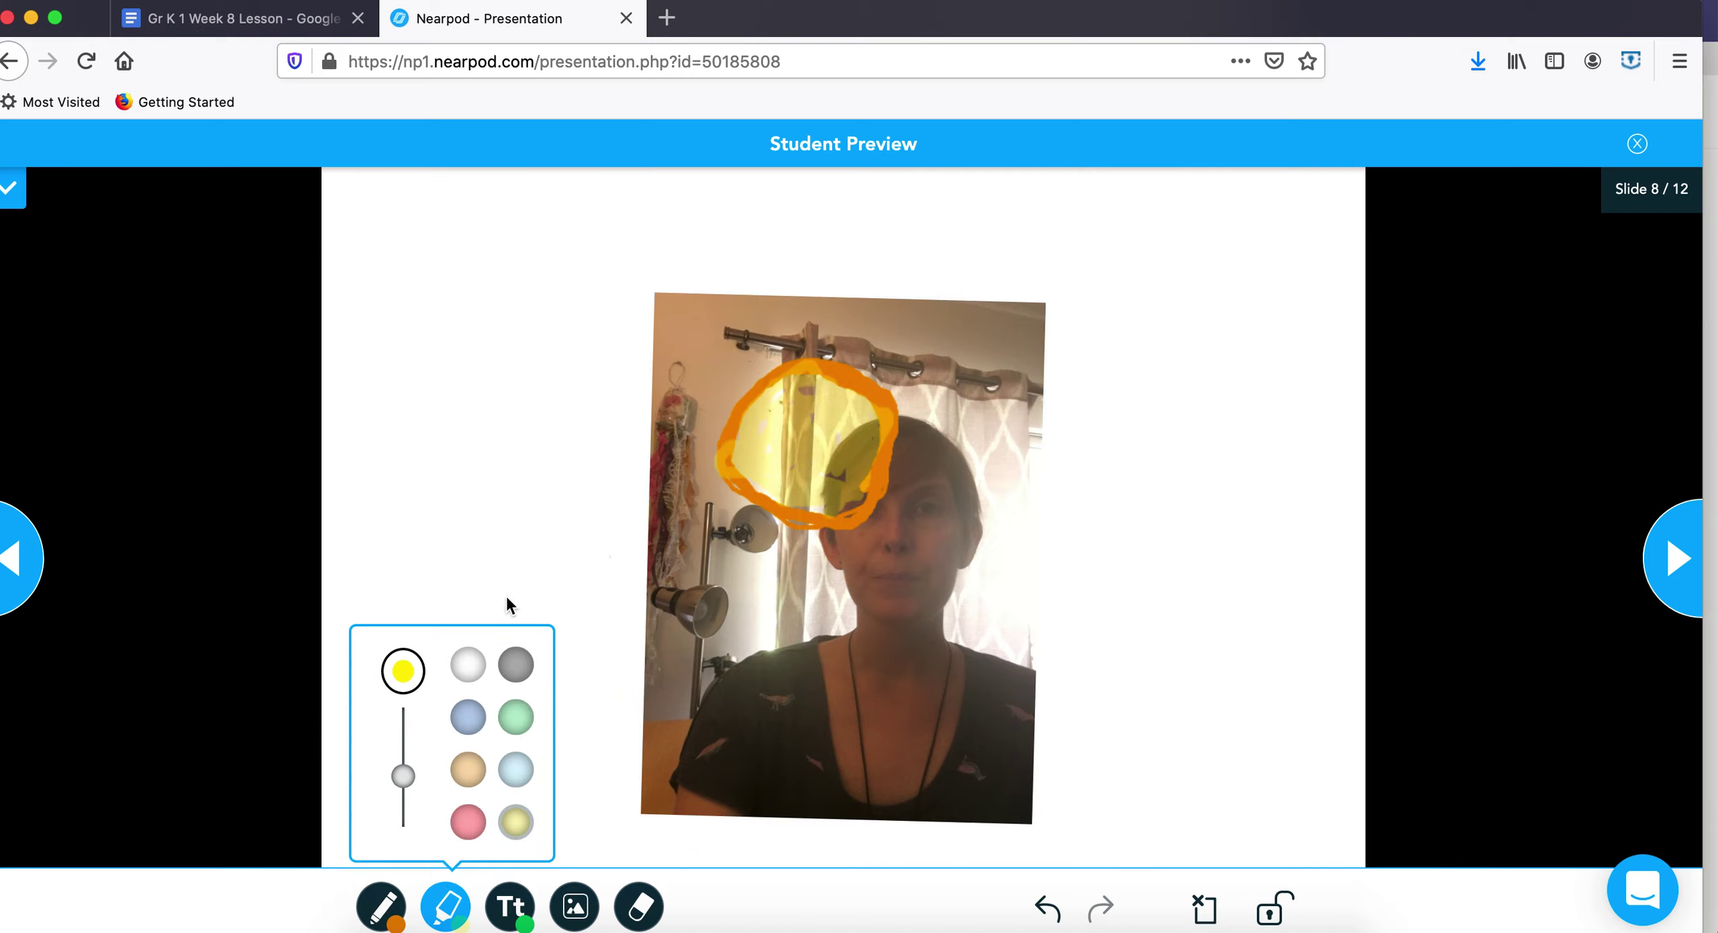
- Delete the inserted photo with the trash button, leaving only the sun drawing
left_click(440, 499)
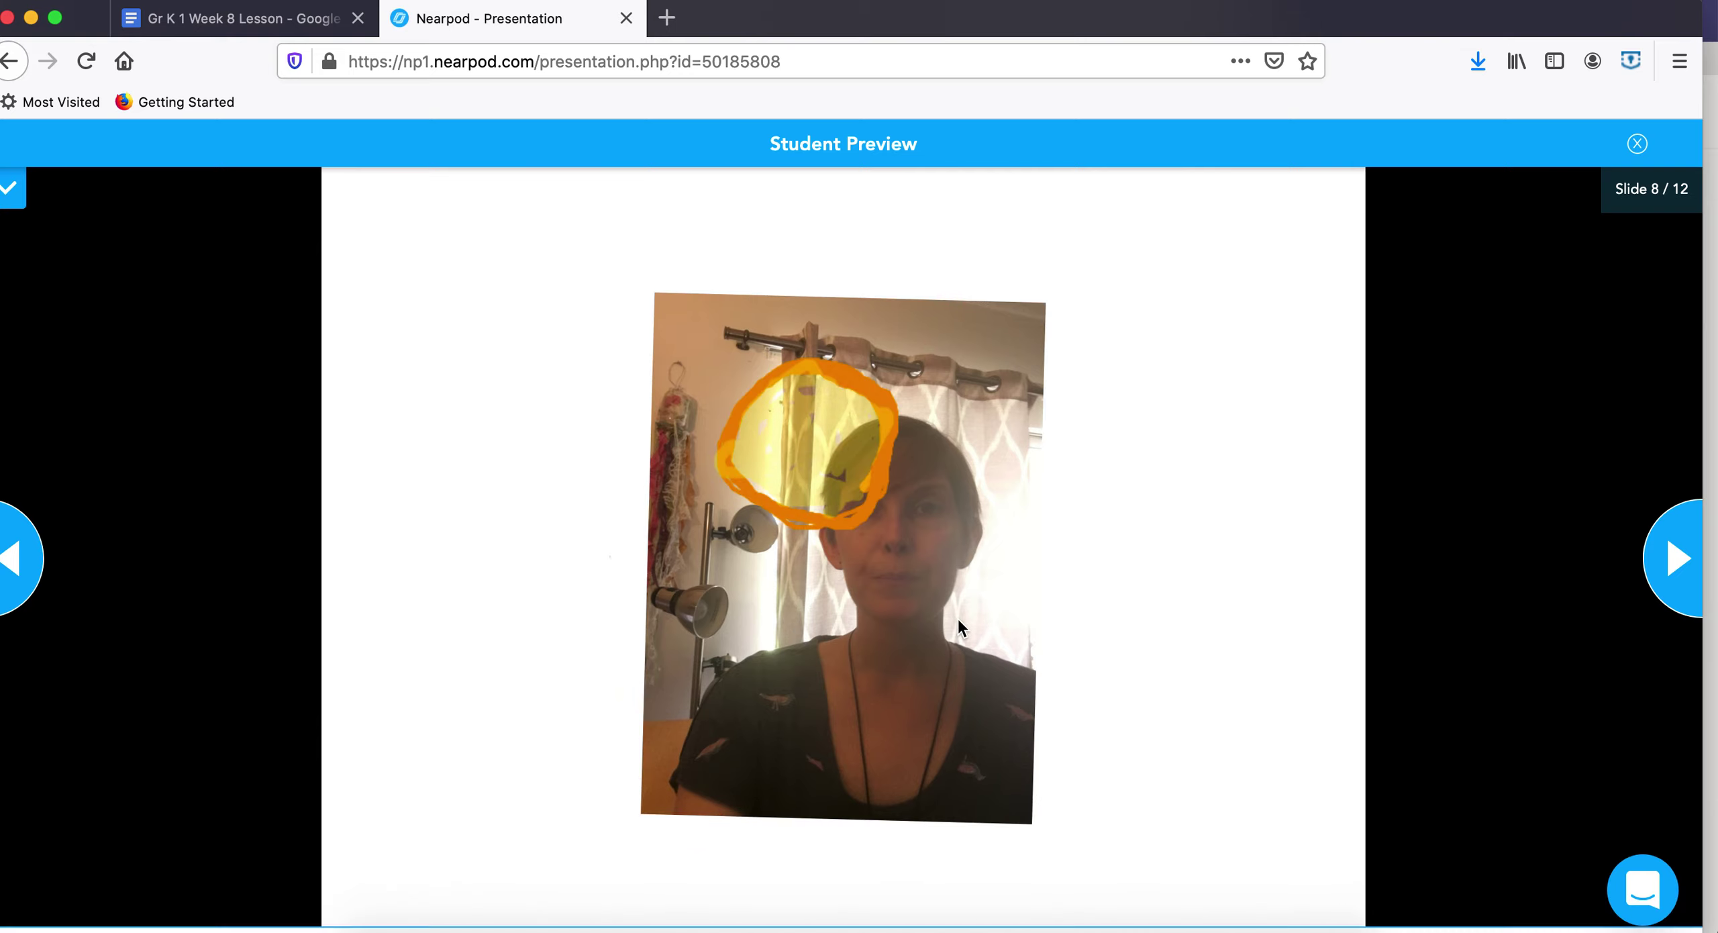
left_click(574, 908)
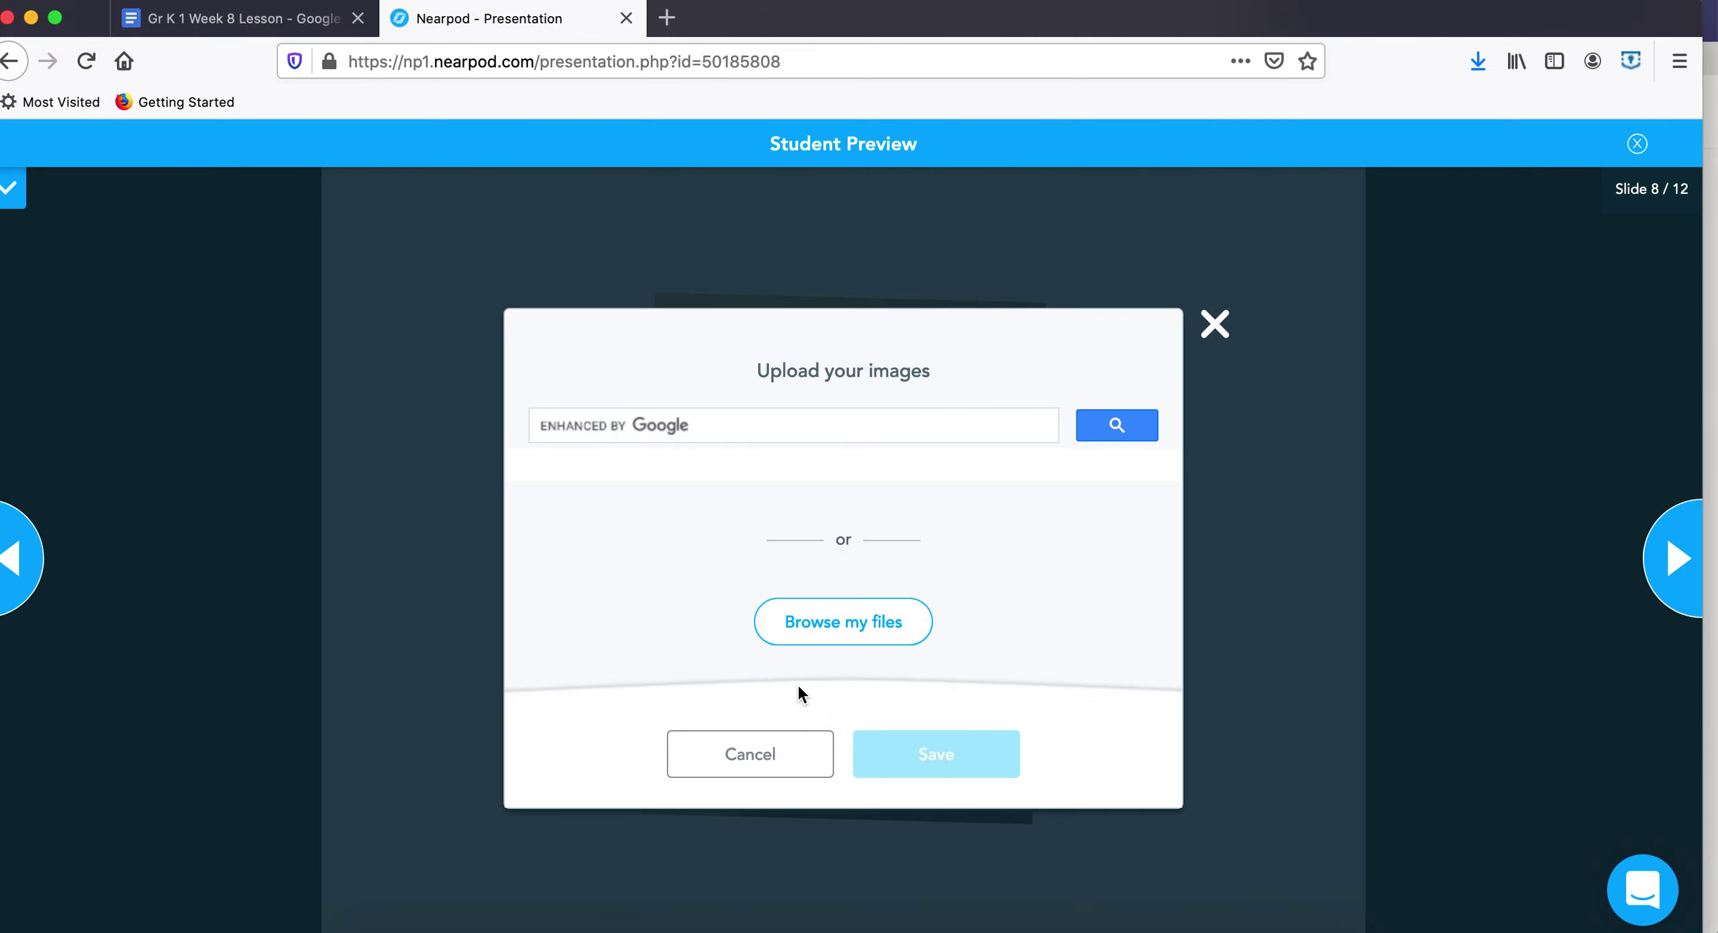
left_click(765, 757)
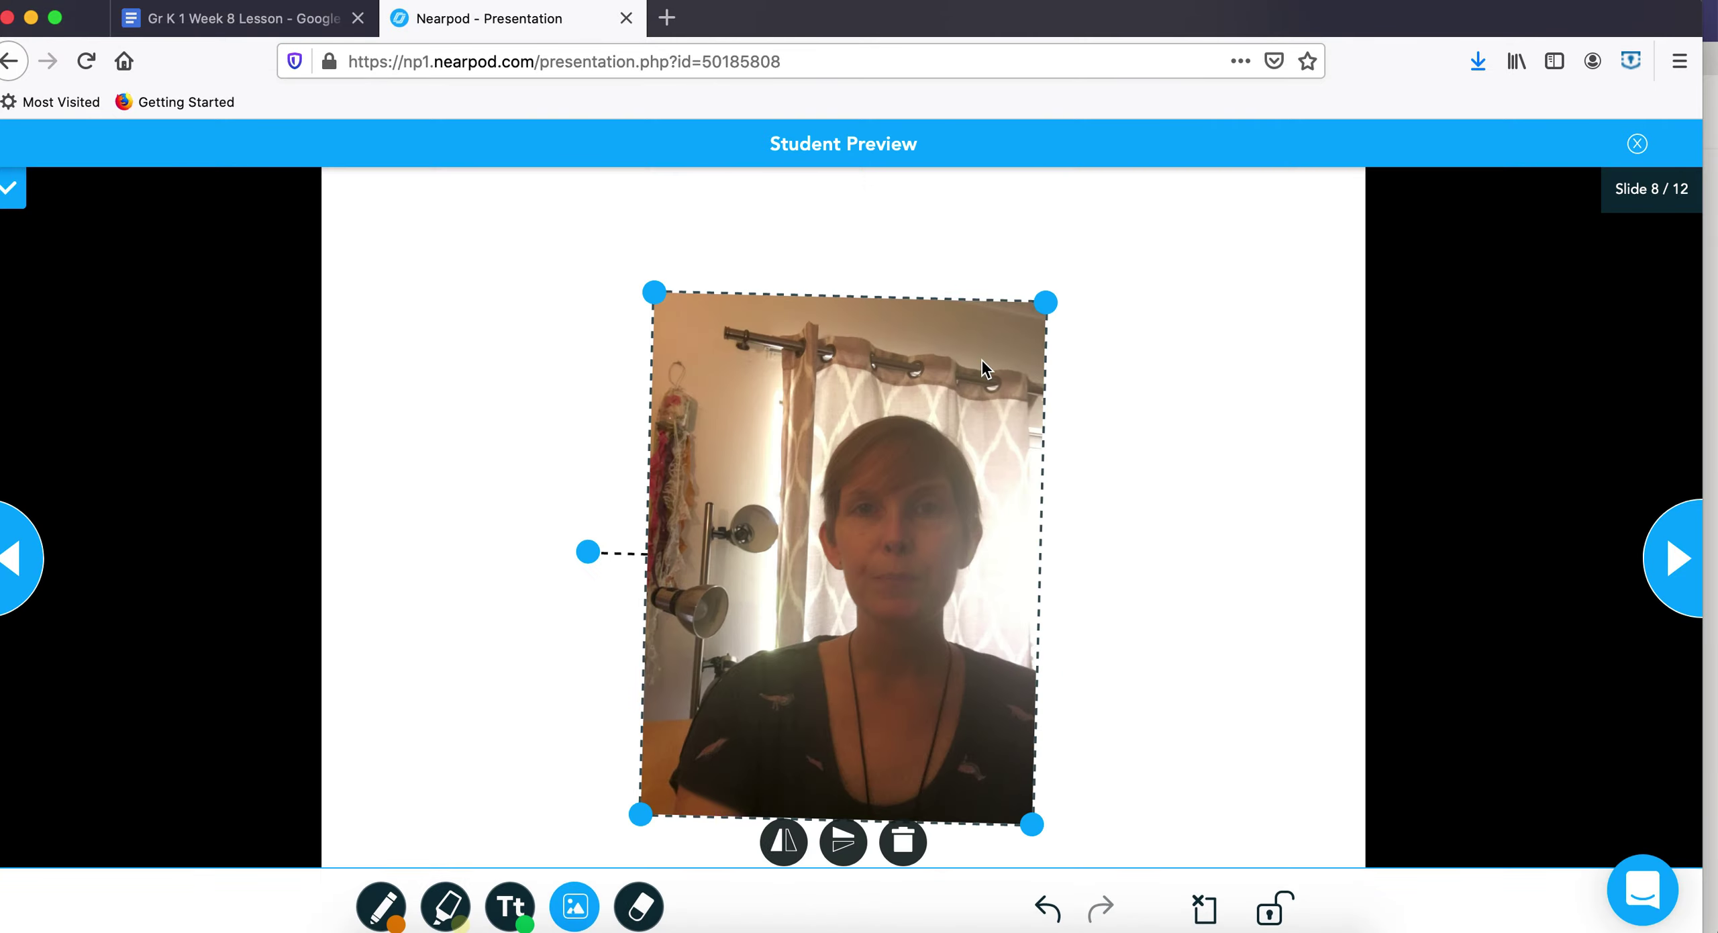
left_click(909, 846)
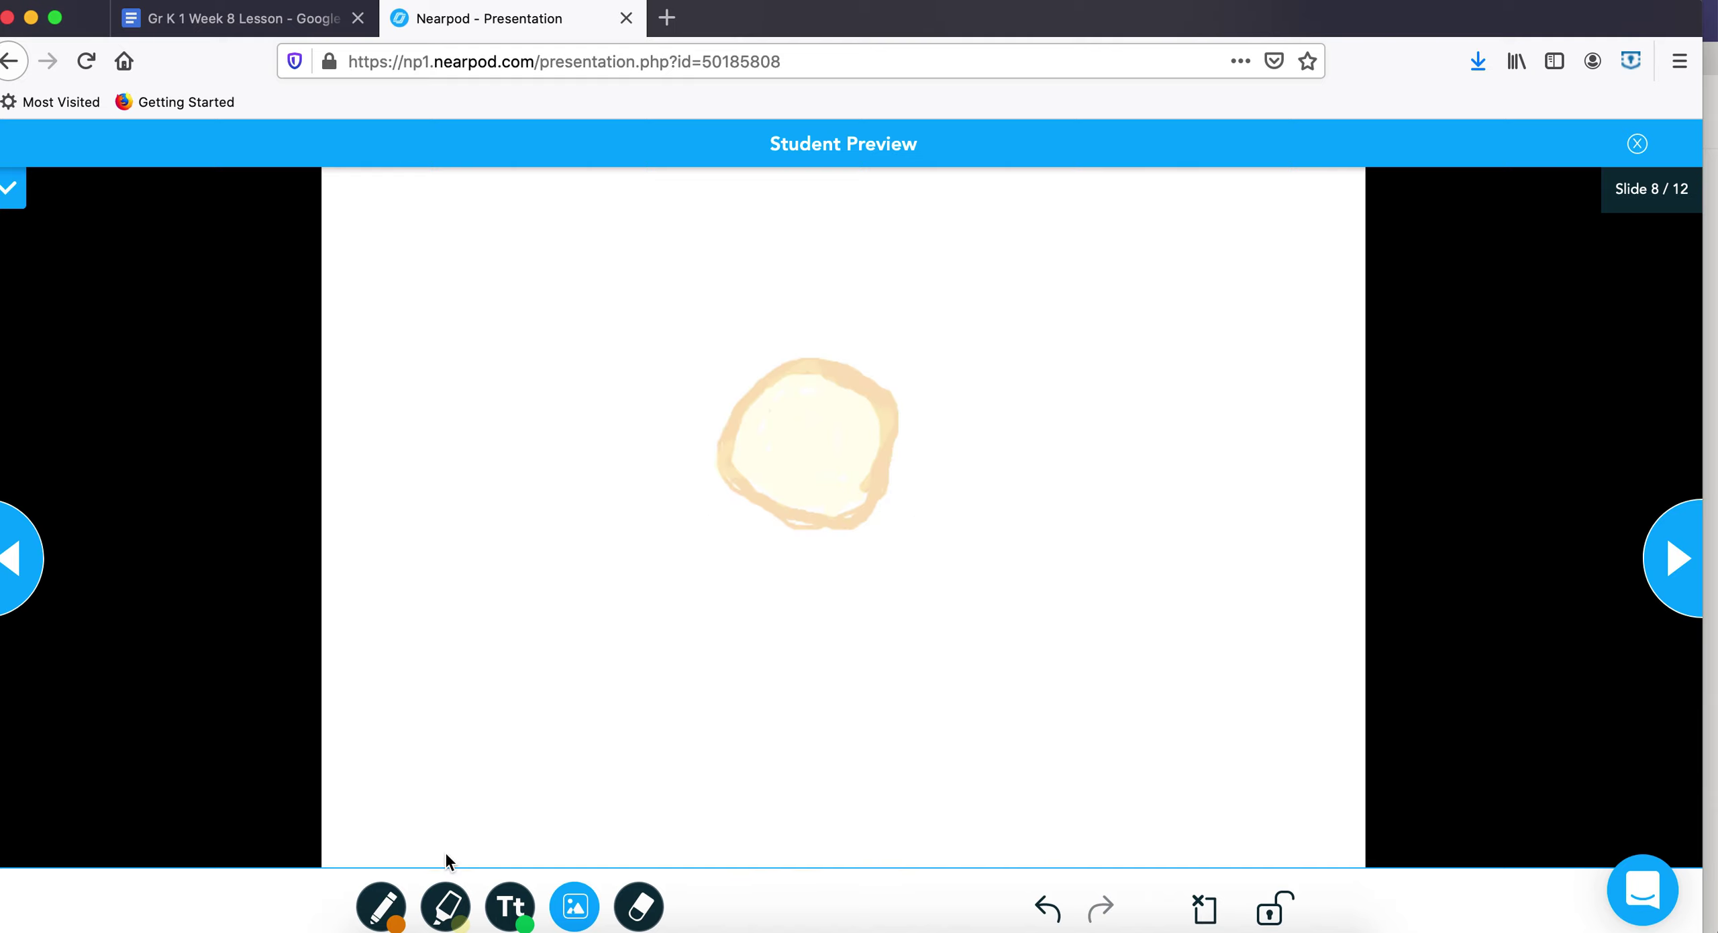
- Draw light peach highlighter rays around the sun, lock the drawing, and advance to slide 9
left_click(445, 906)
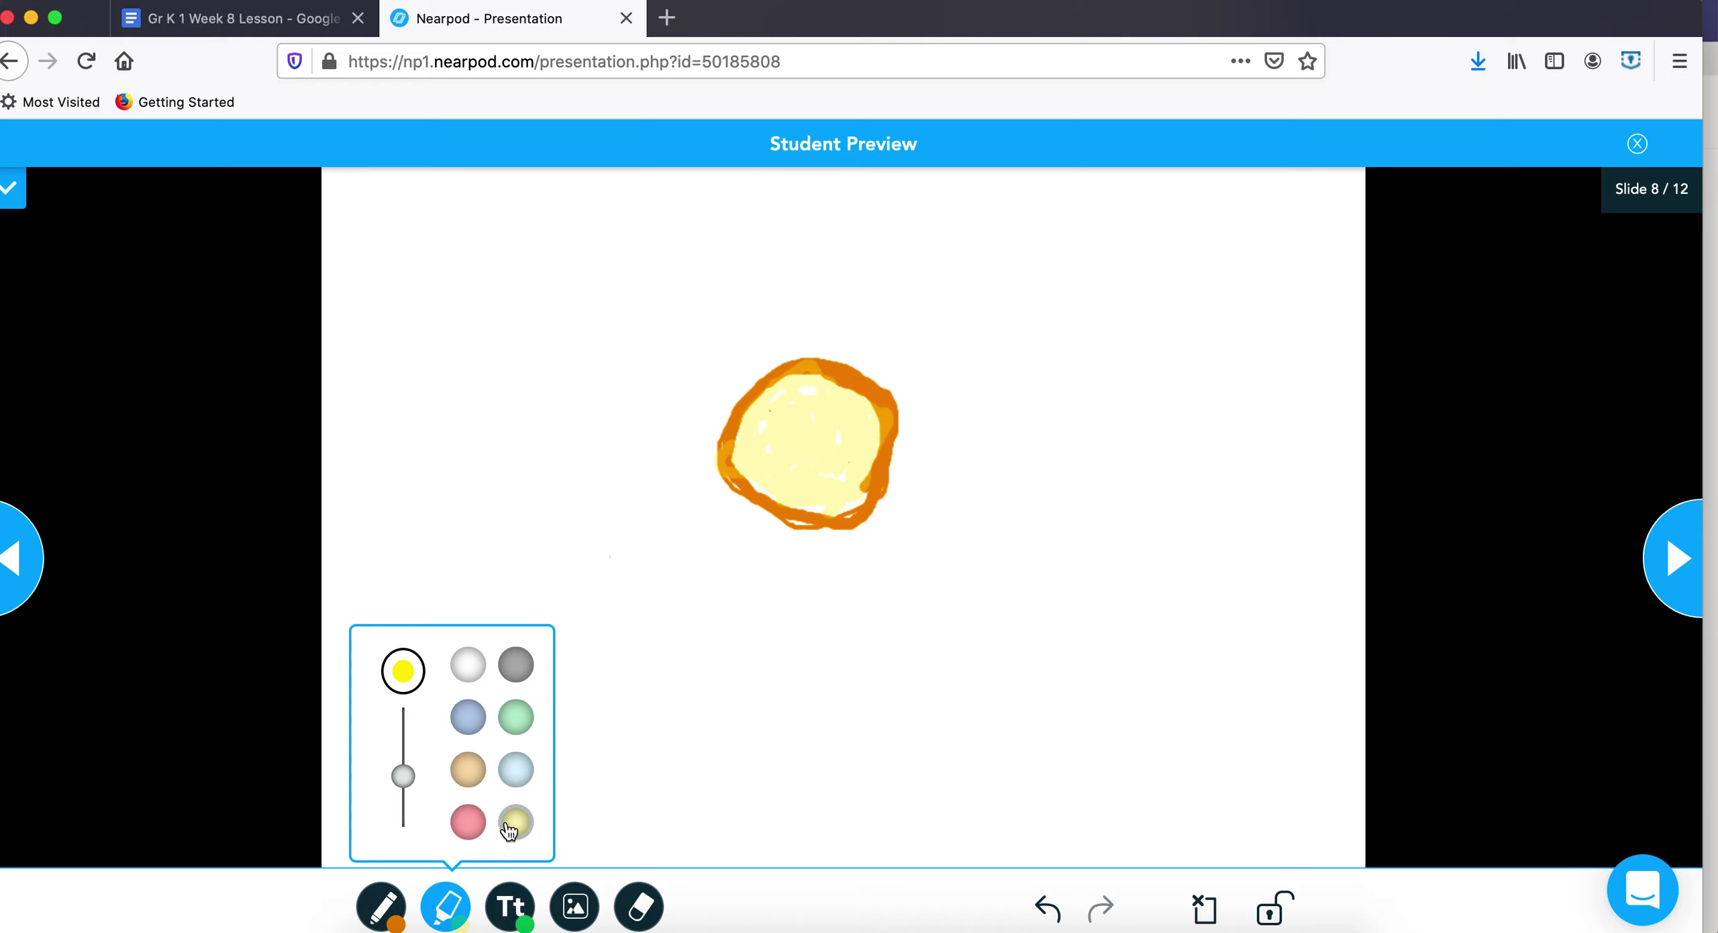
left_click(468, 769)
left_click_drag(774, 369, 765, 333)
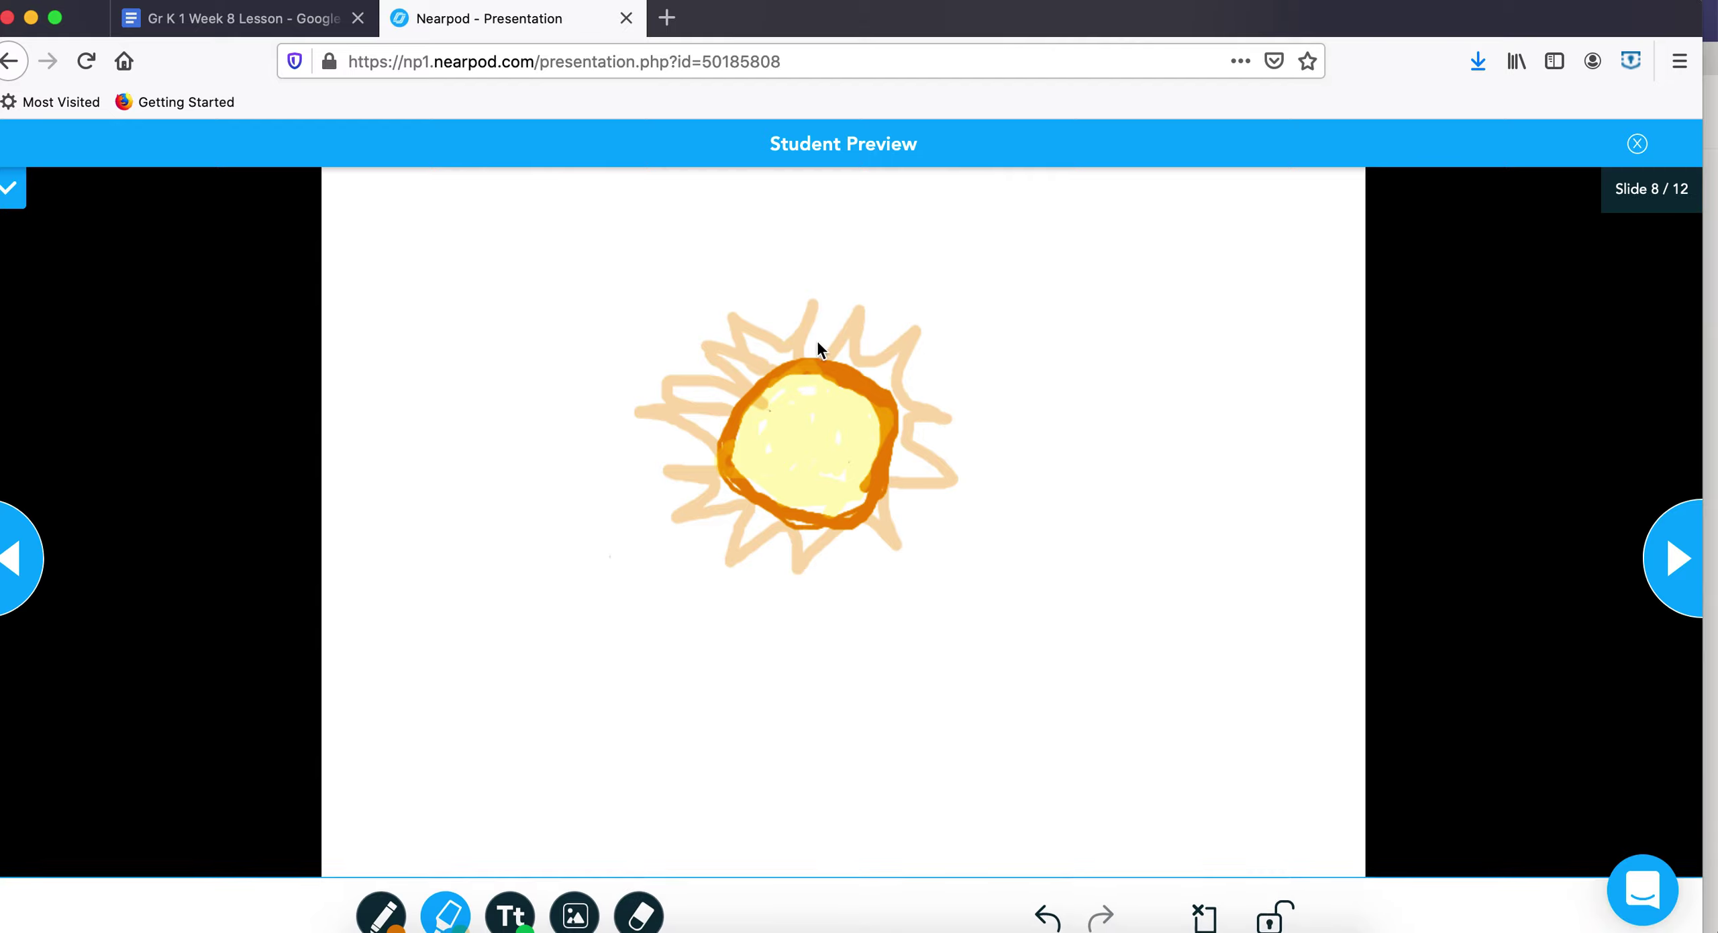
left_click_drag(845, 348, 892, 389)
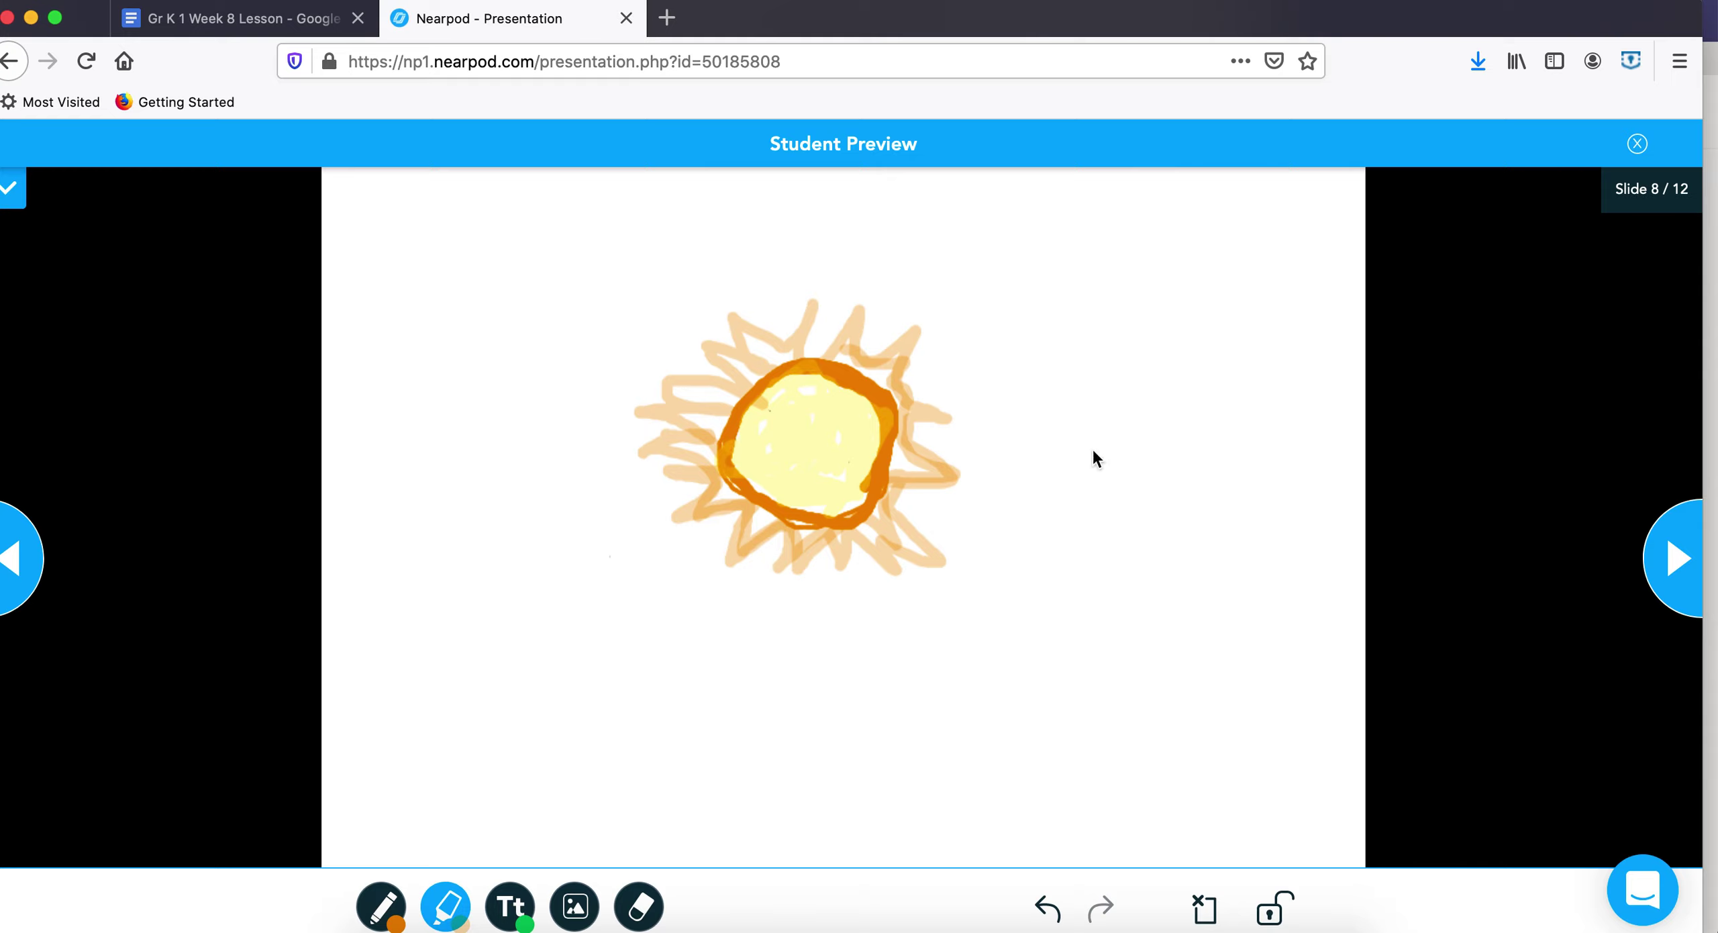
left_click(1271, 918)
left_click(1674, 564)
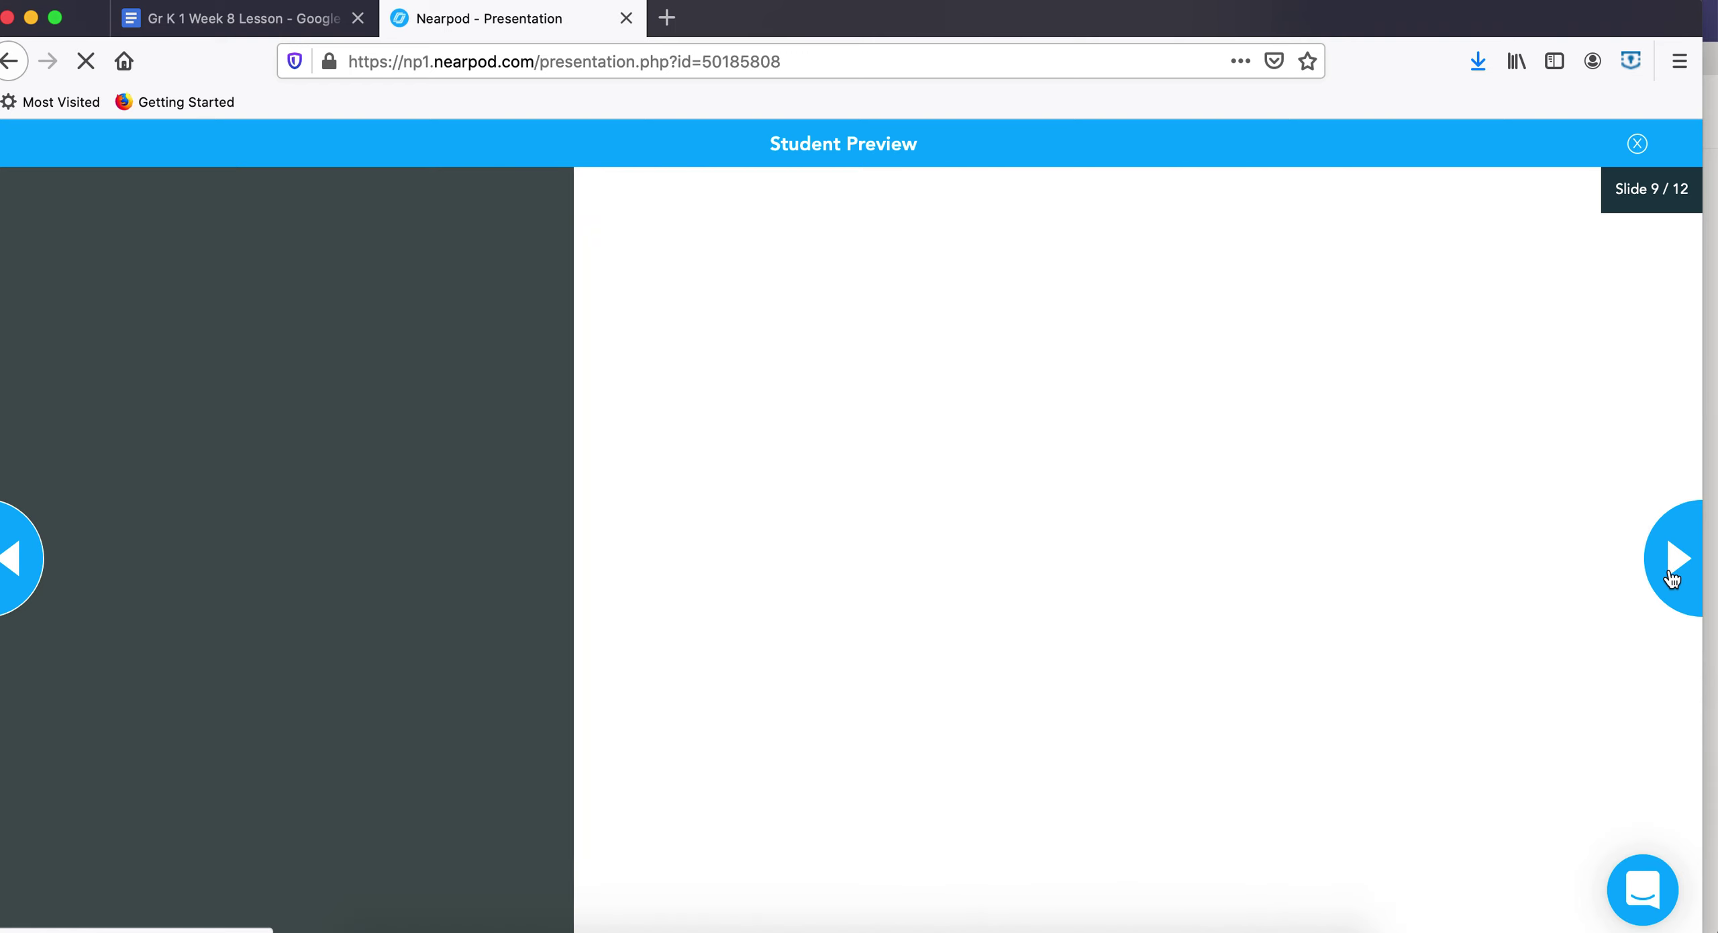